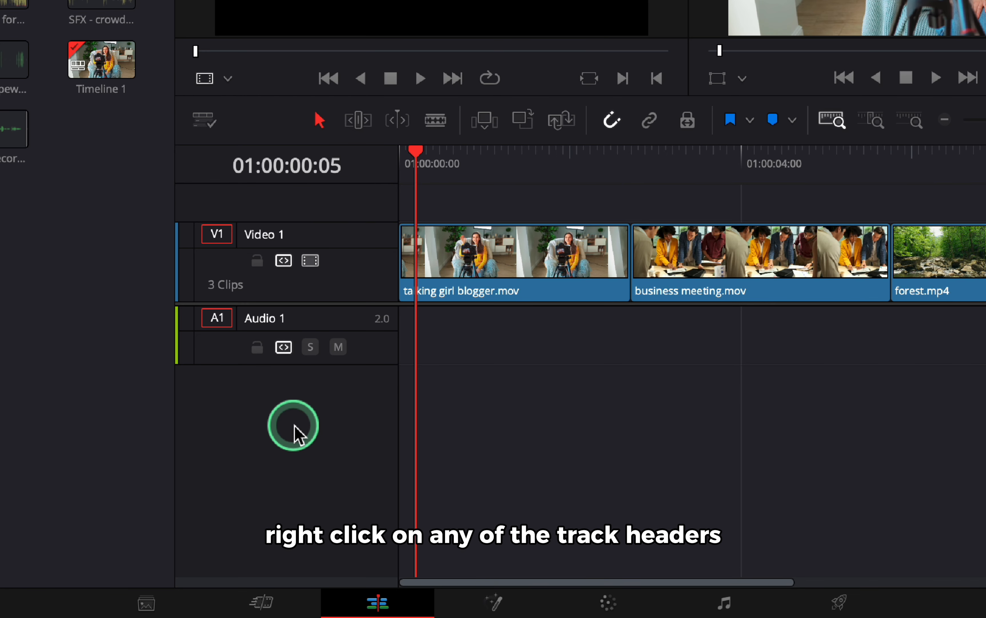
Add three stereo audio tracks below Audio 1 while adding no video tracks.
right_click(356, 499)
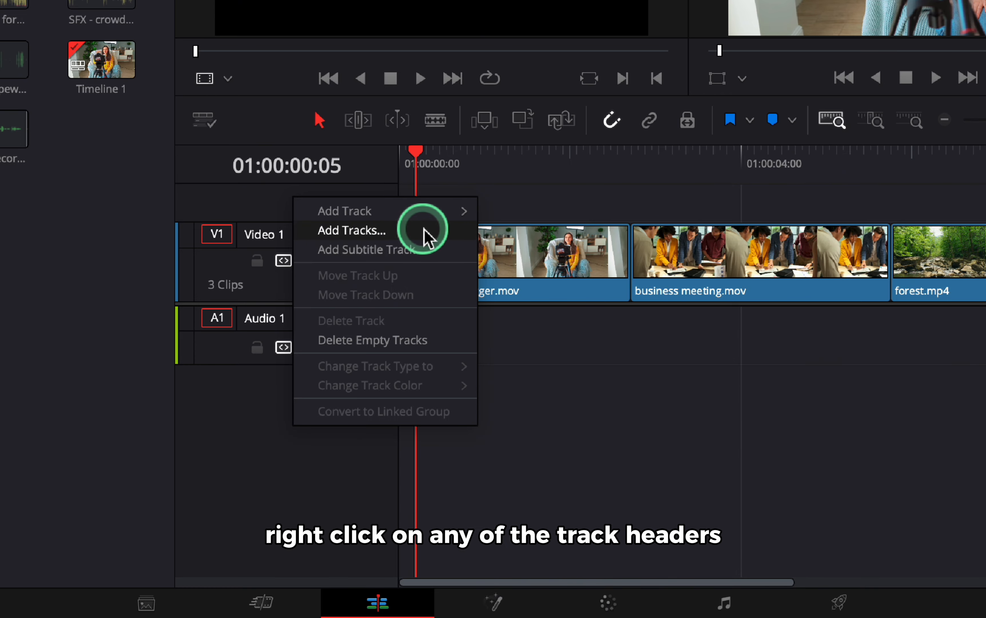
click(395, 232)
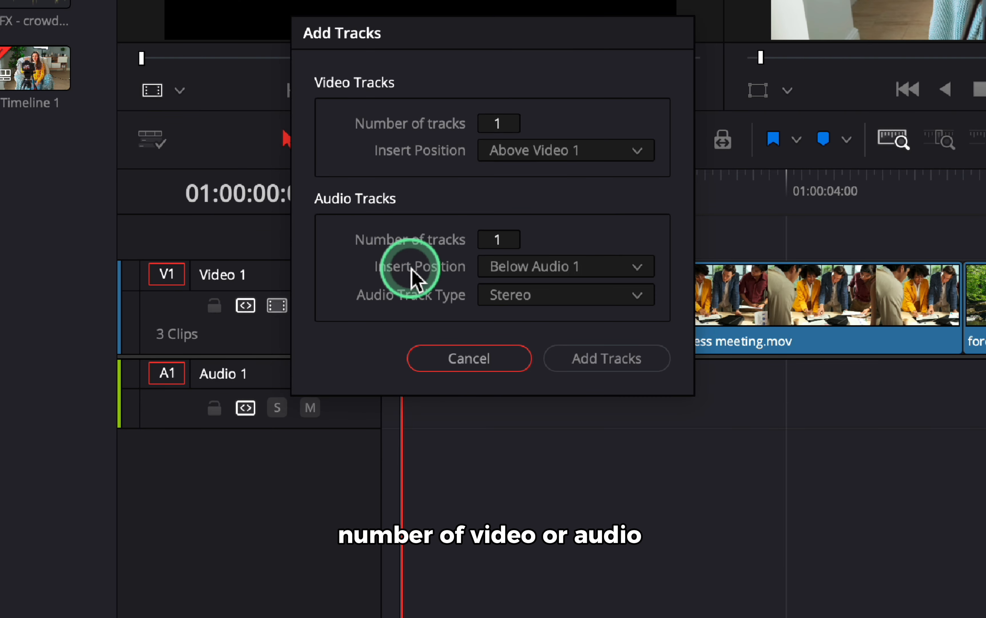
click(510, 124)
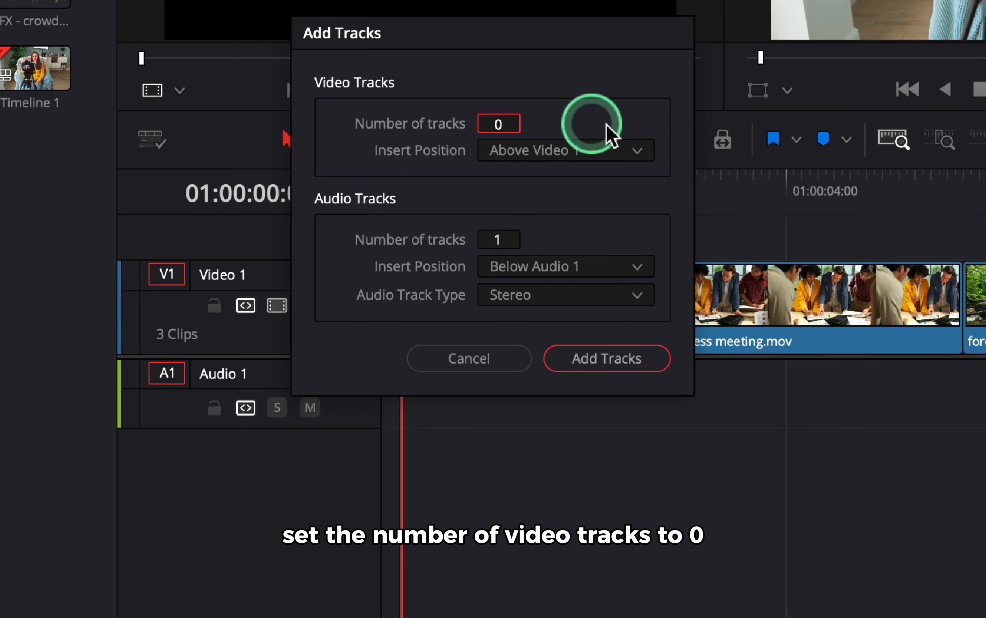
click(501, 241)
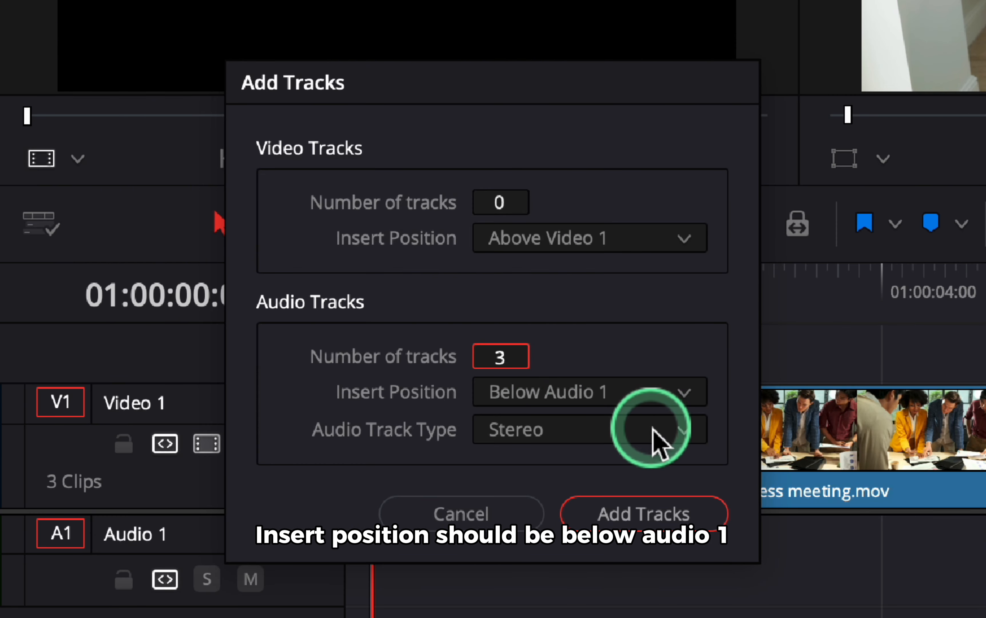
click(681, 513)
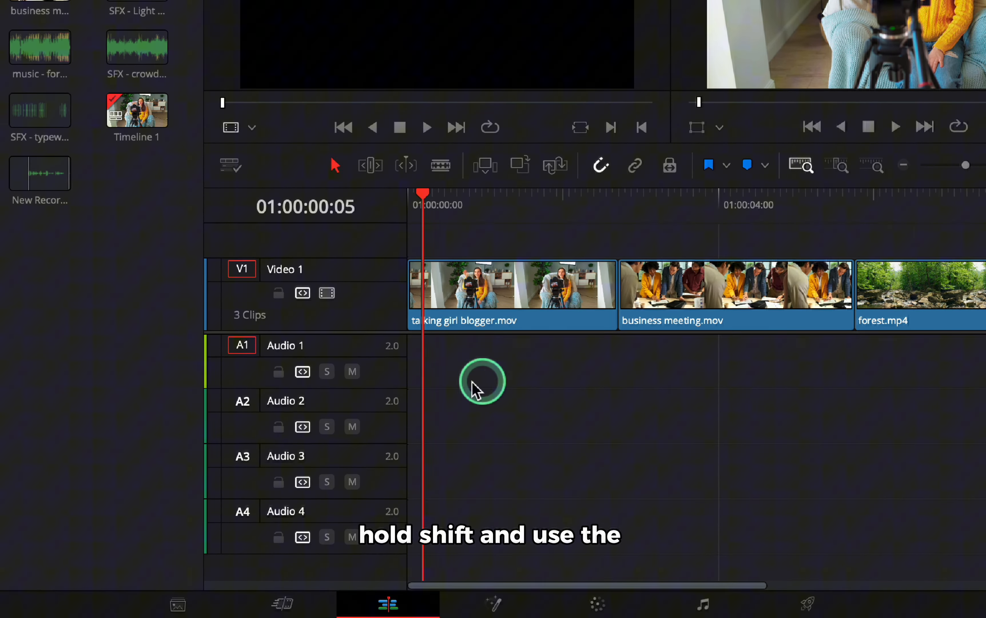
shift+scroll(374, 386, down, 2)
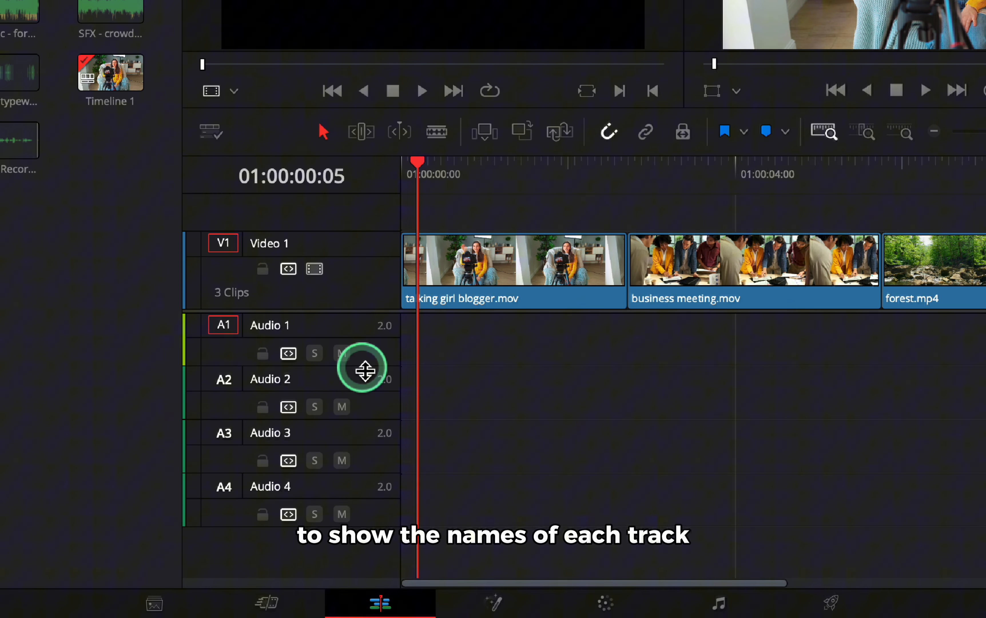
scroll(365, 370, down, 1)
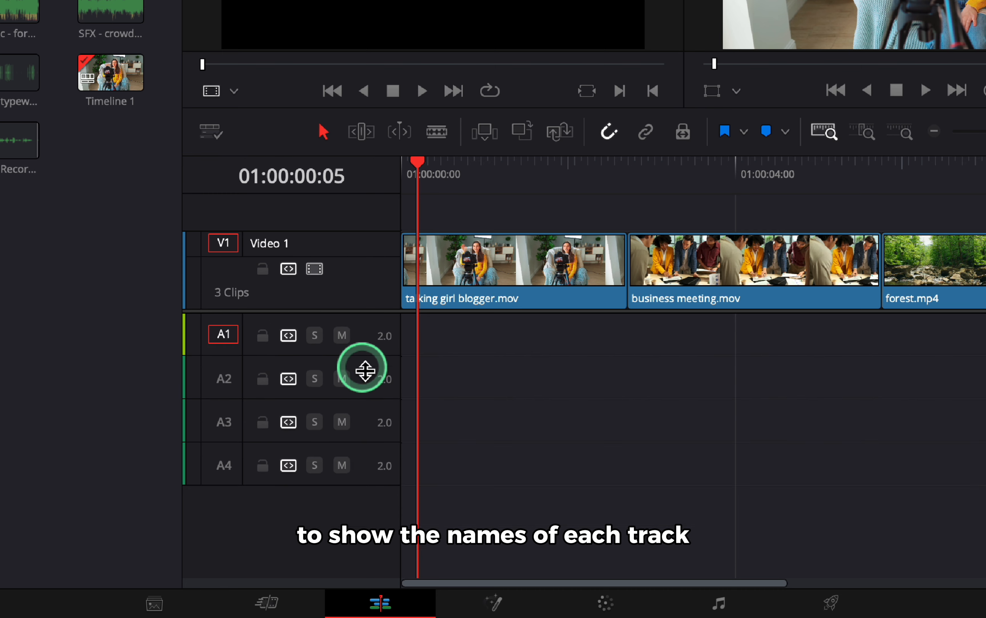
scroll(365, 370, up, 3)
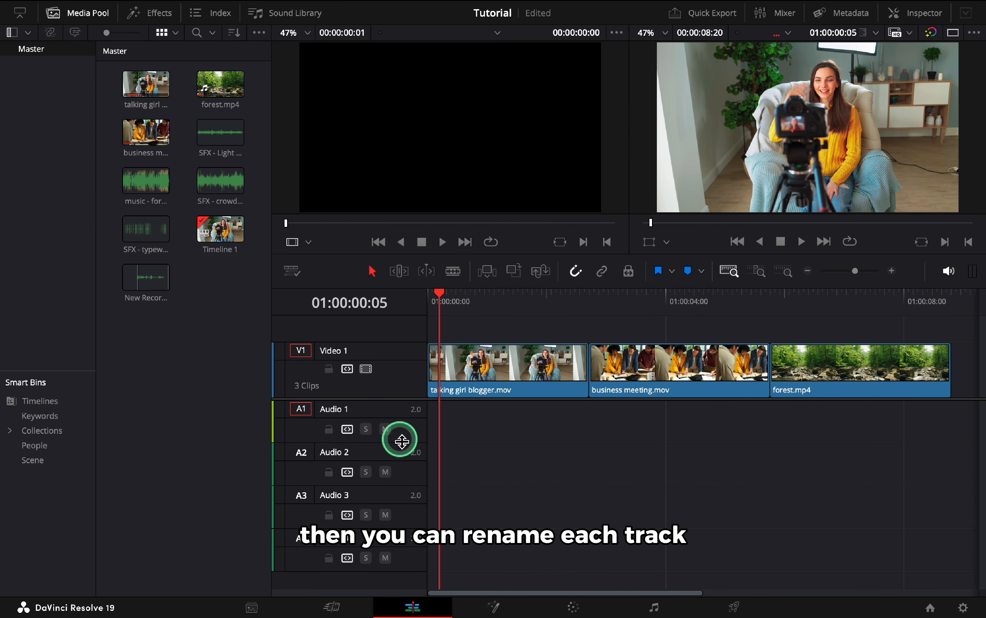
Rename the audio tracks as VO, SFX, SFX and Music from top to bottom.
drag(401, 441, 399, 438)
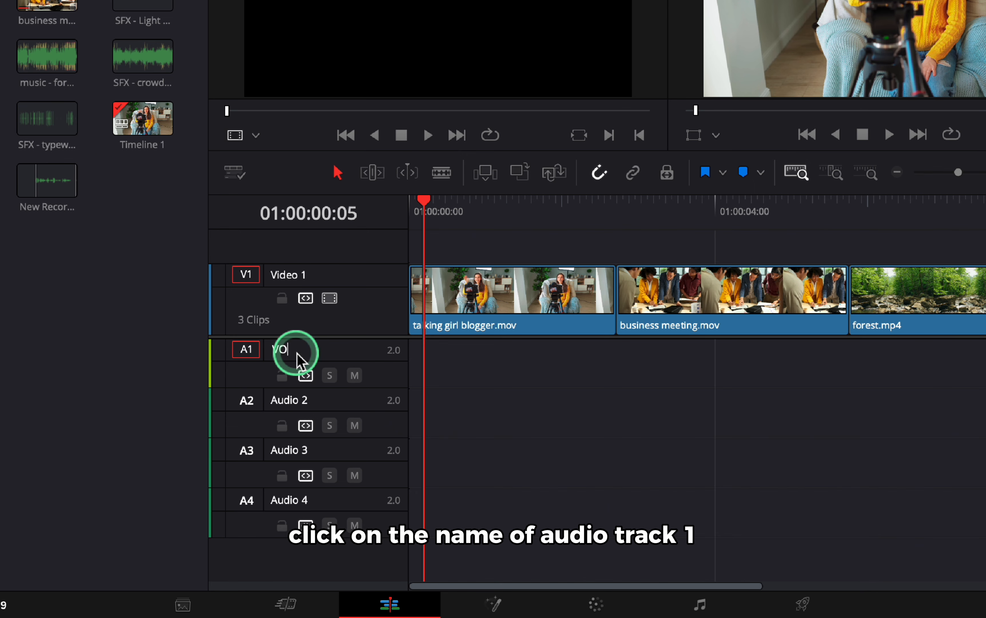
key(Return)
click(298, 401)
text(SF)
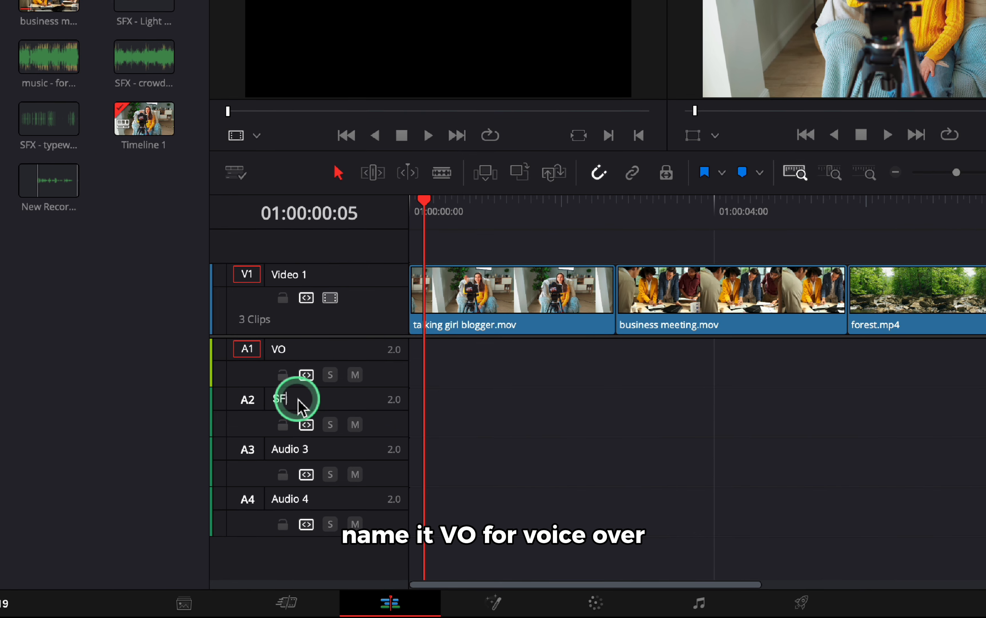
text(X)
click(298, 449)
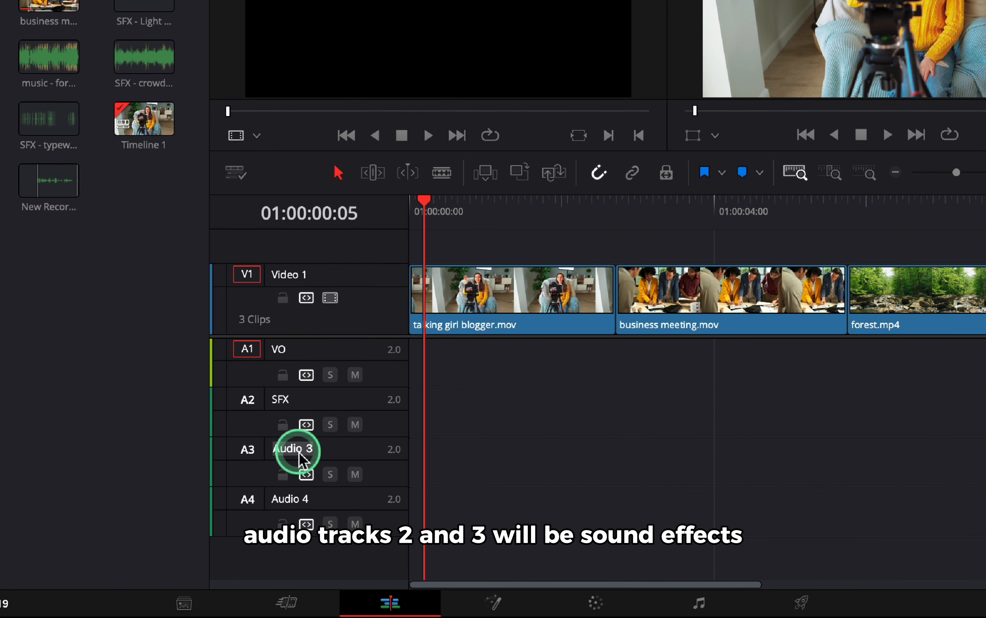
click(290, 498)
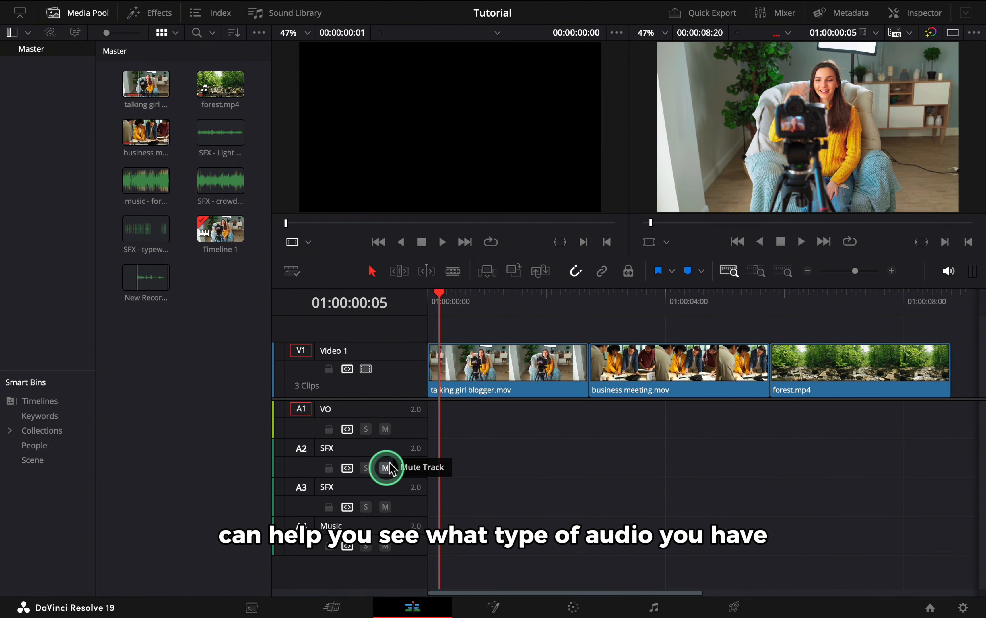
Set the VO track's color to Lime.
right_click(387, 410)
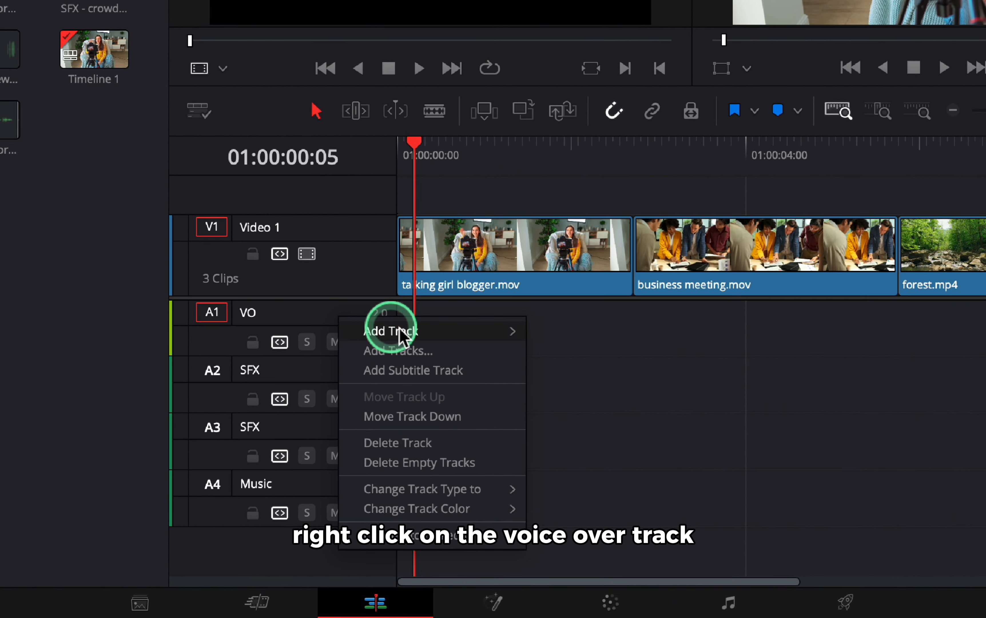
mouse_move(483, 515)
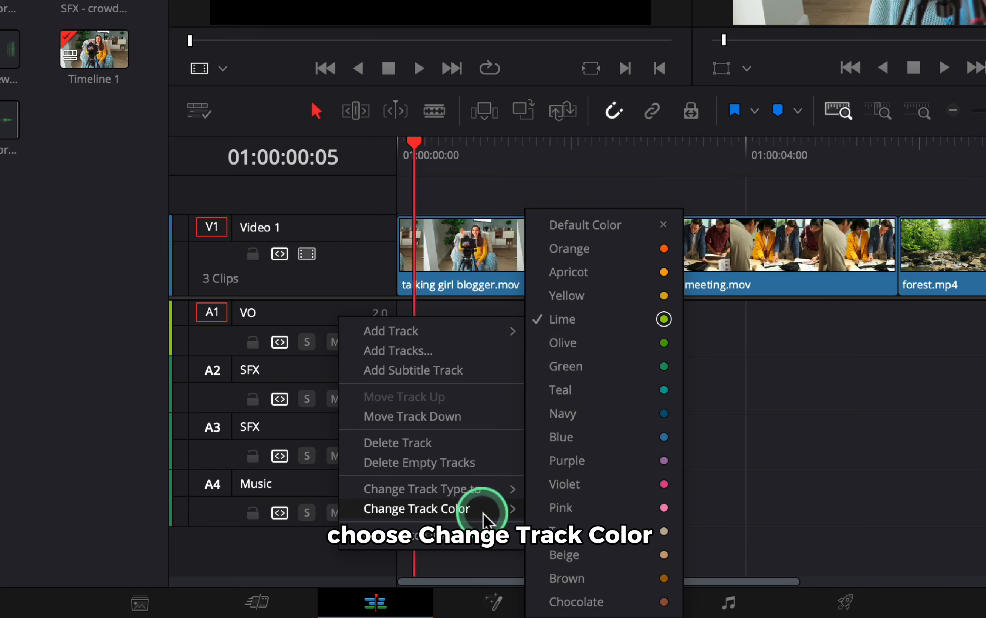
click(617, 323)
Set the color of both SFX tracks to Teal.
right_click(347, 370)
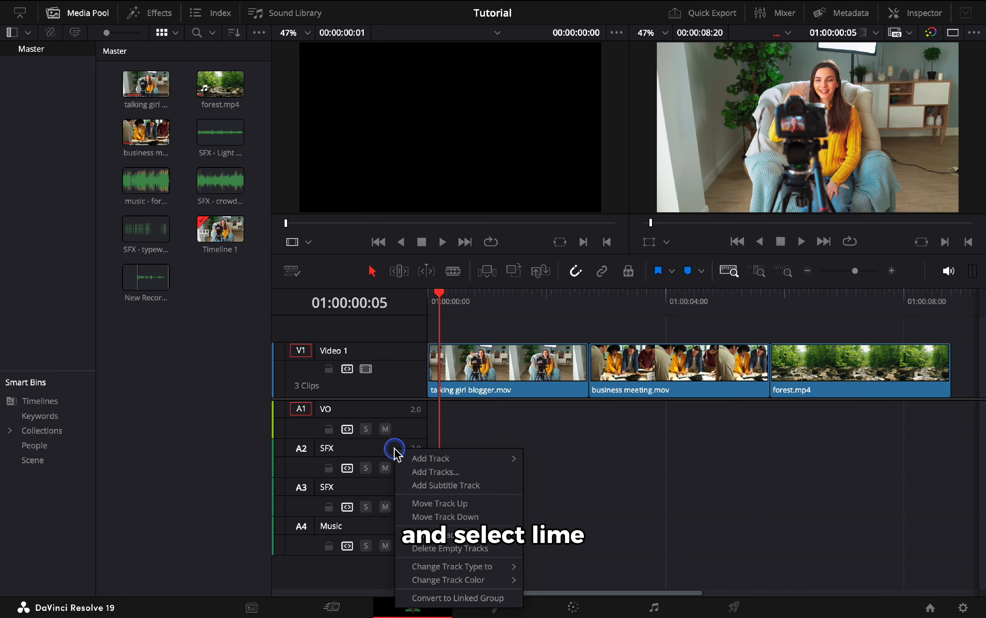
mouse_move(489, 564)
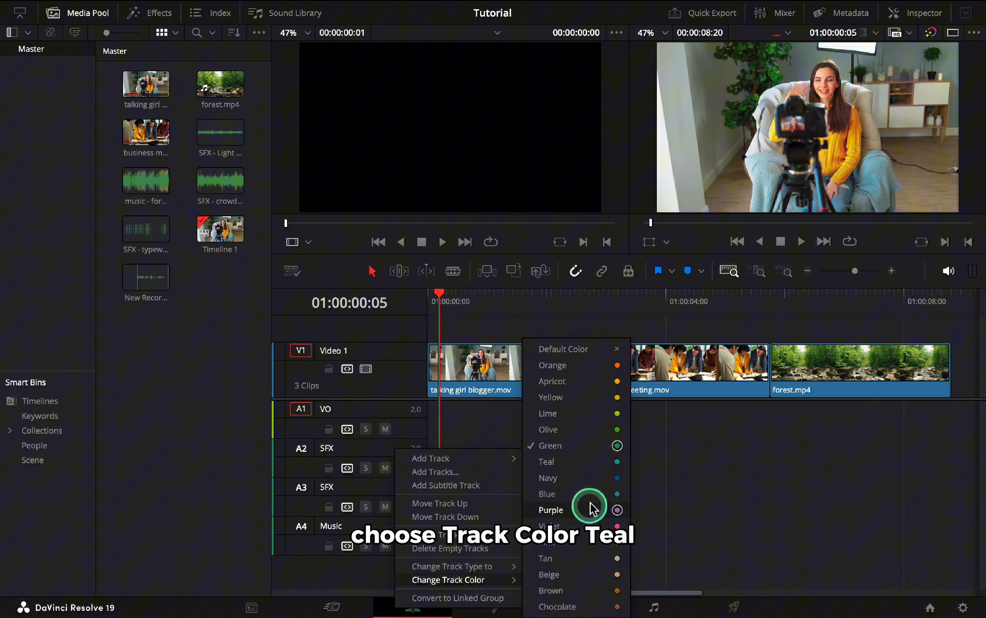
click(591, 508)
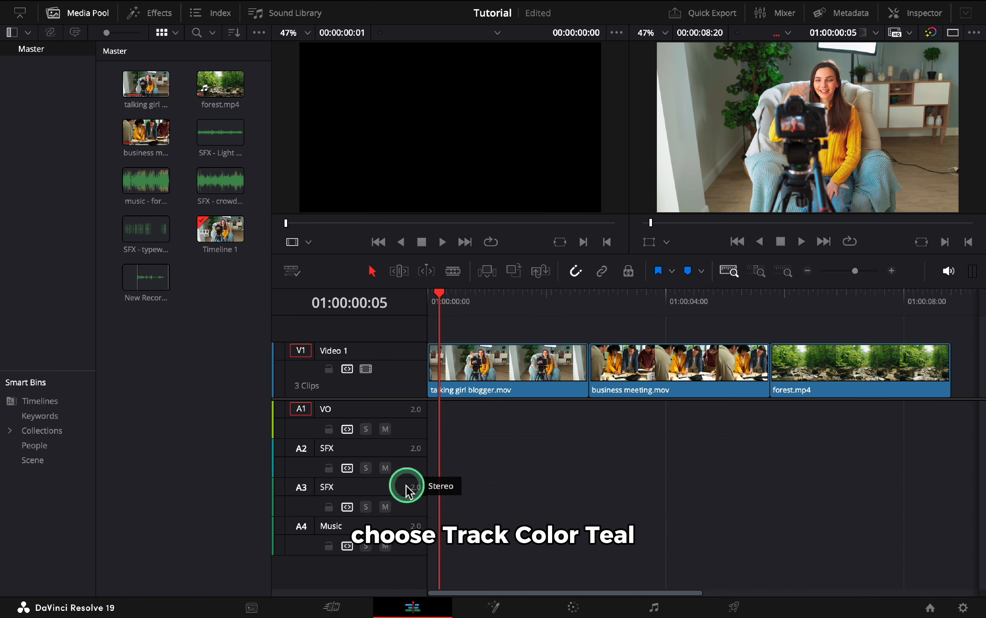
right_click(410, 483)
mouse_move(487, 457)
click(566, 462)
Set the Music track's color to Brown.
right_click(392, 520)
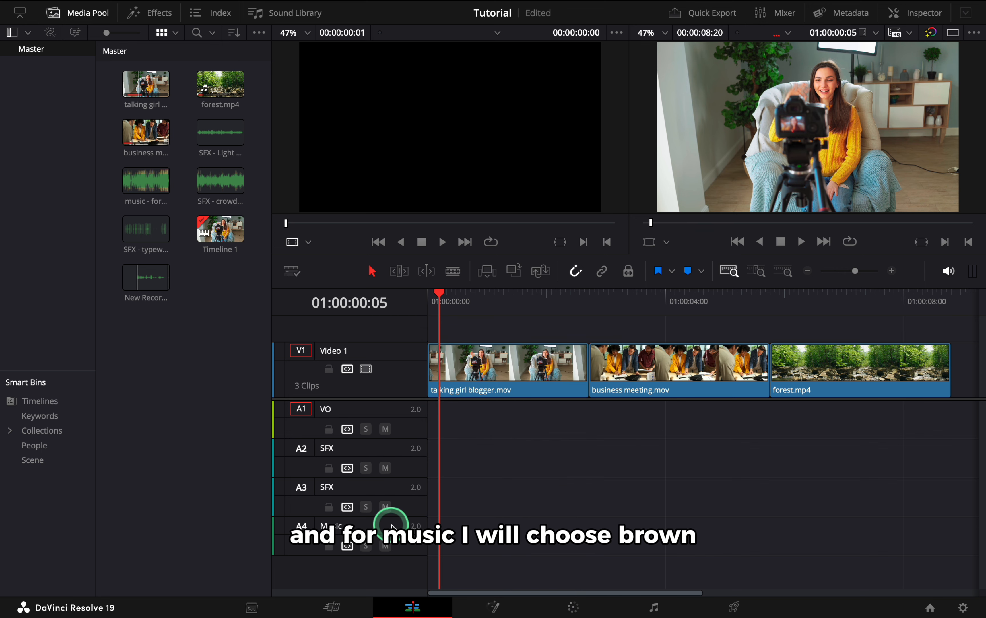
mouse_move(511, 496)
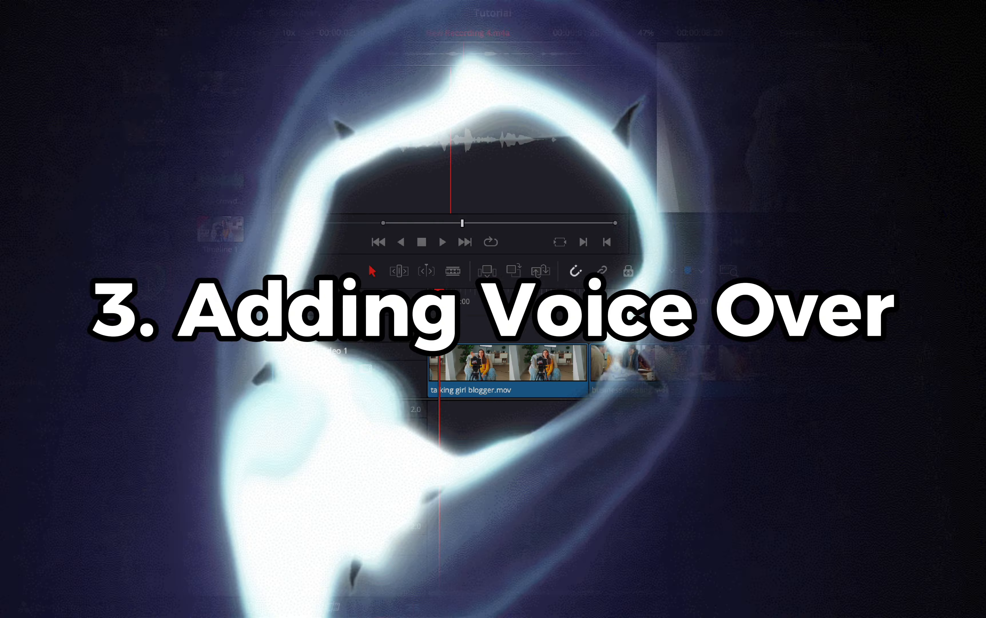
click(152, 286)
Open the New Recording clip from the Master bin in the source viewer.
click(51, 52)
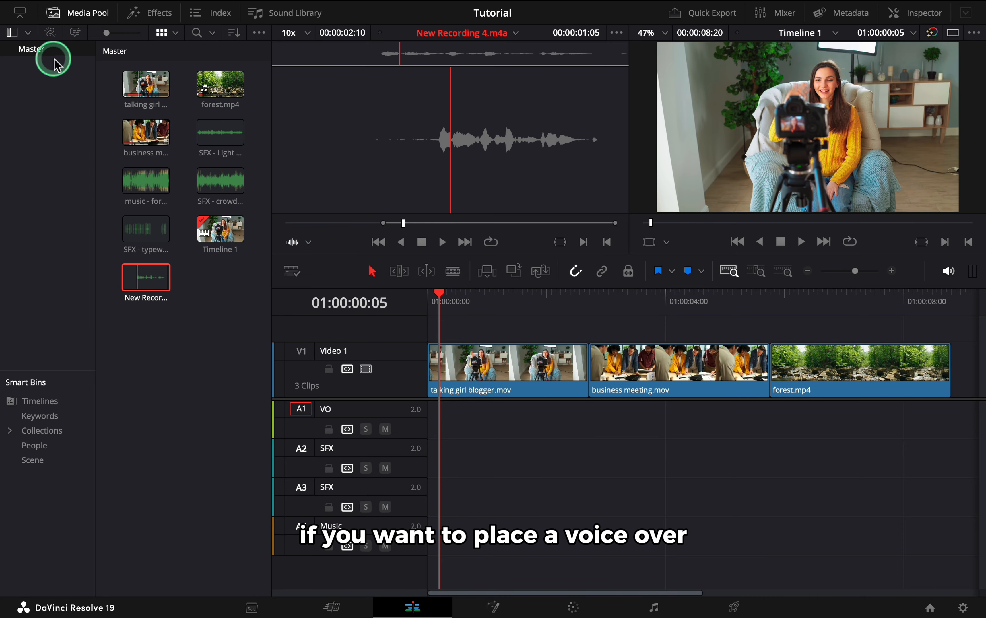
click(148, 274)
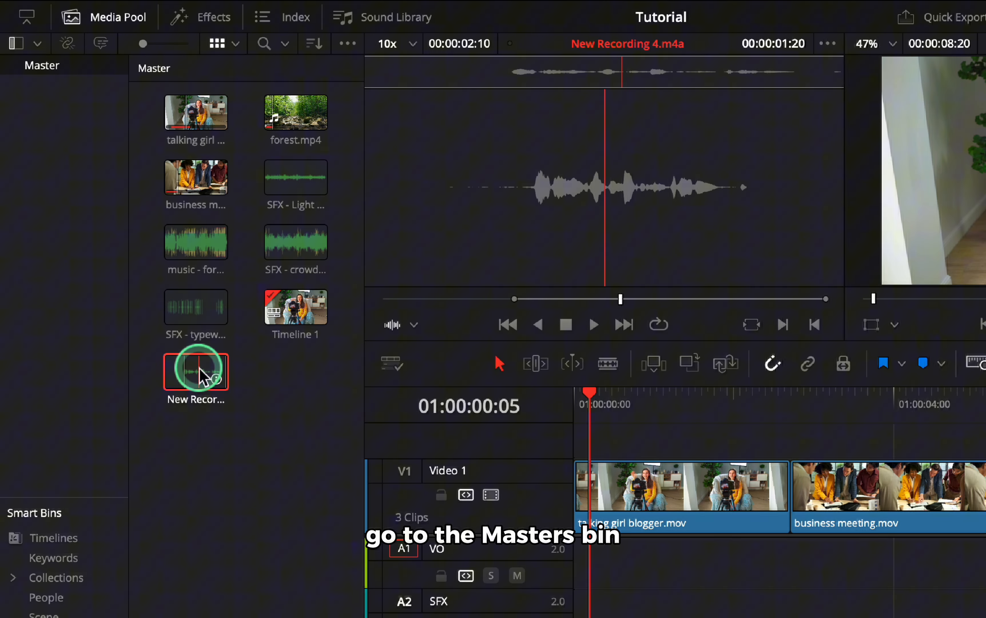
double_click(199, 369)
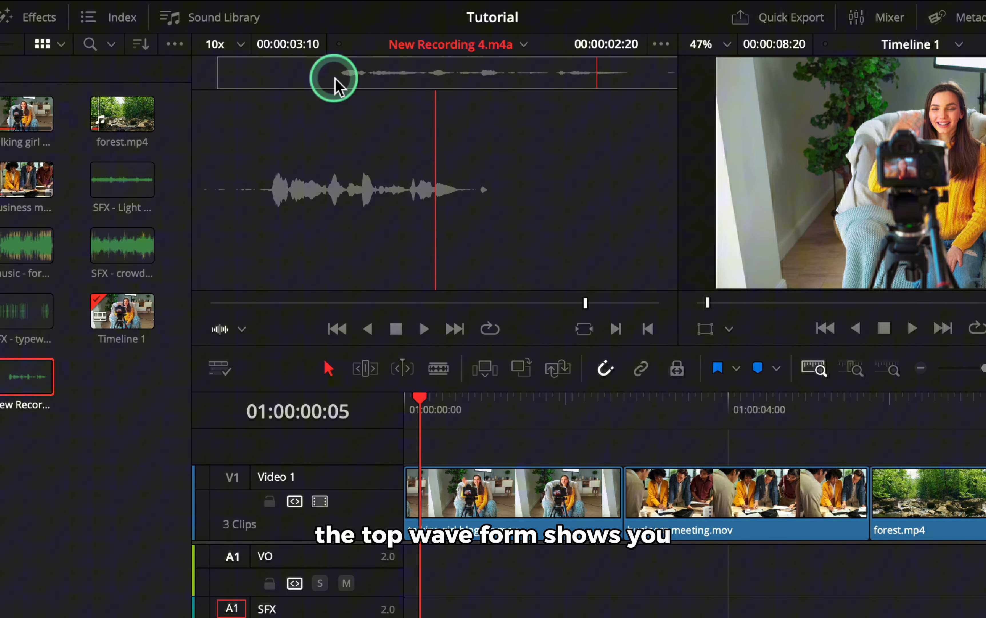
Set an in point at the start of the voice-over recording in the source viewer.
click(334, 77)
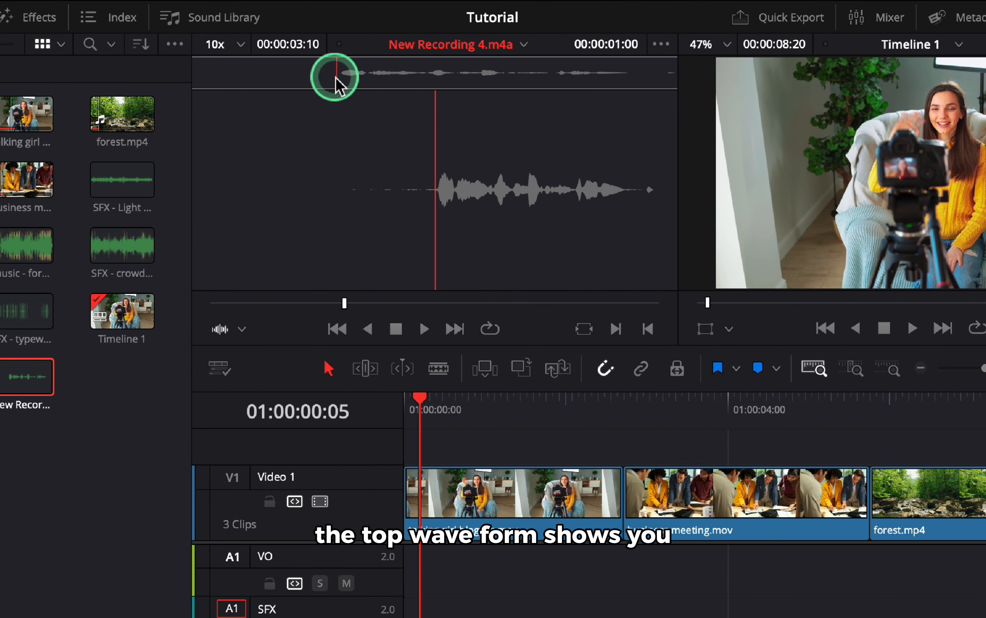
click(638, 78)
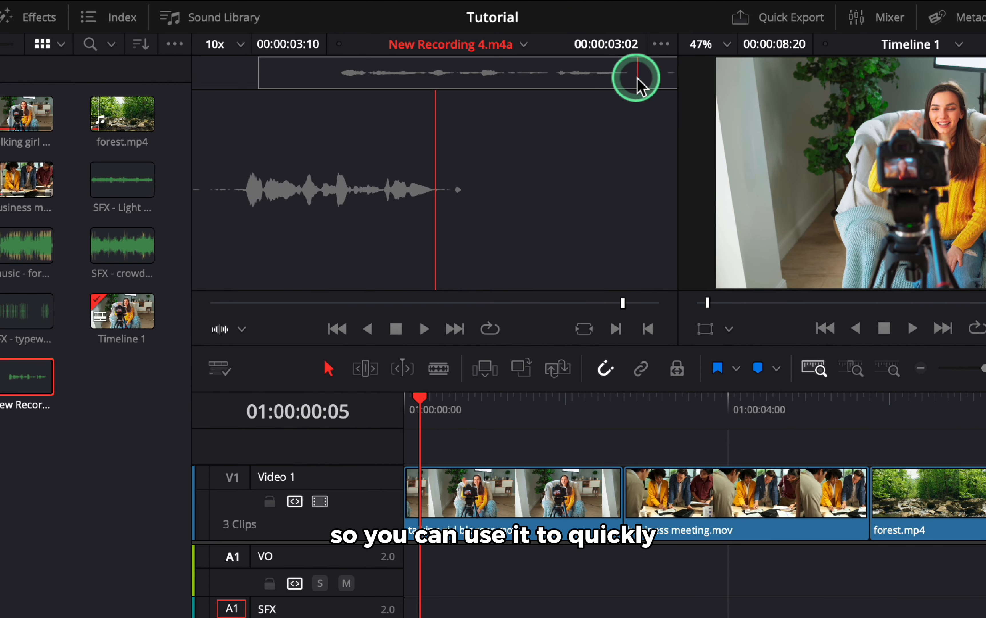
click(337, 77)
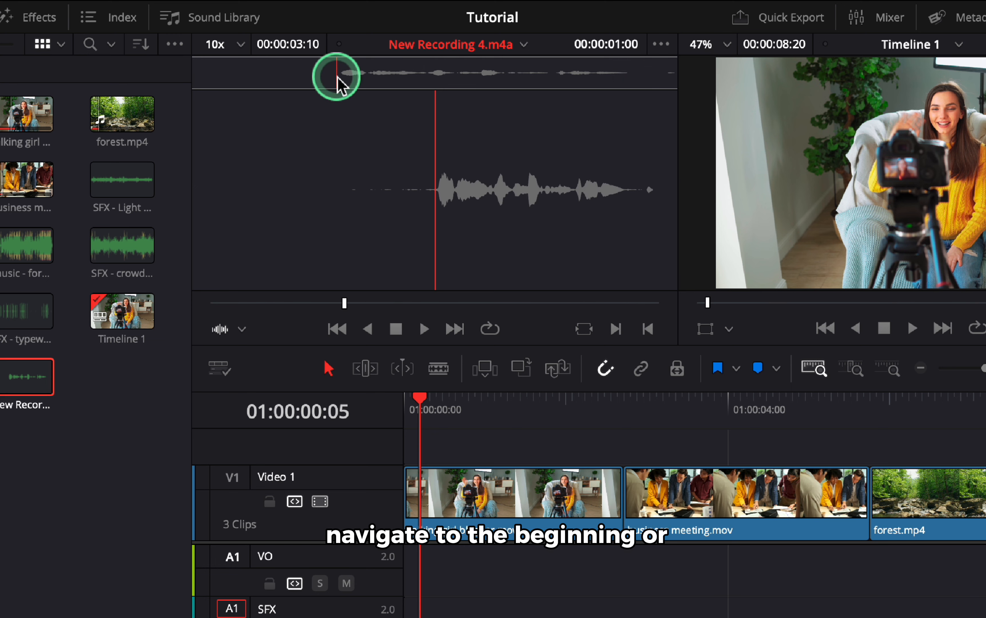
key(i)
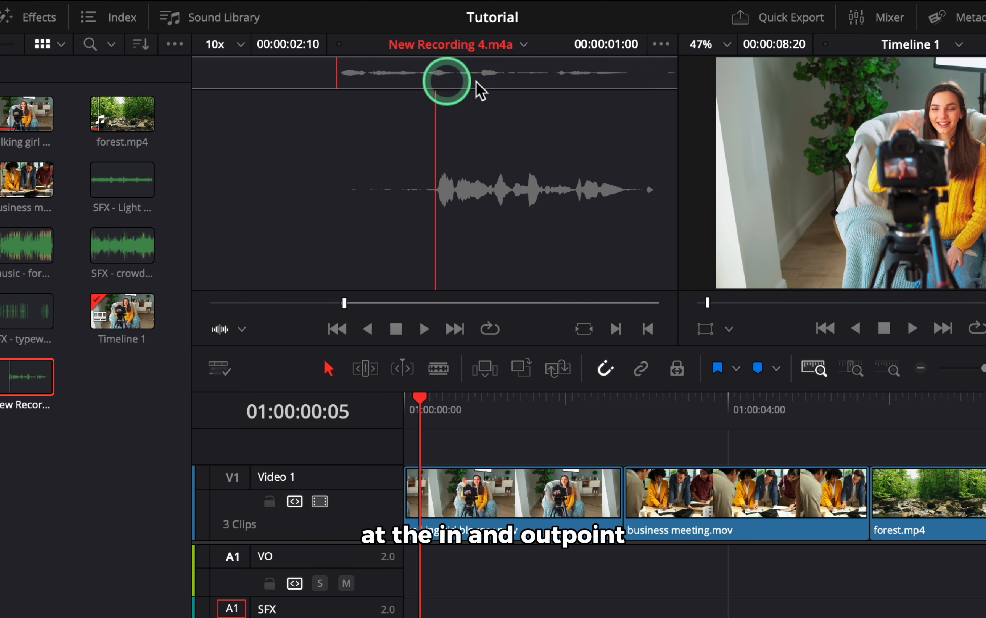
Set an out point a couple of frames past the end of the recording.
click(638, 79)
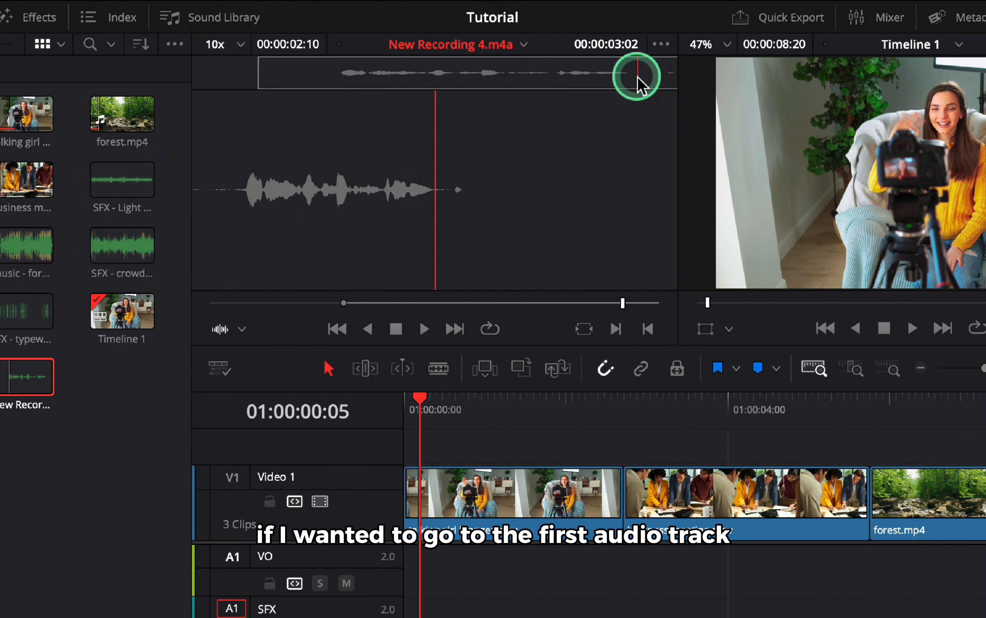
key(Right)
key(Right)
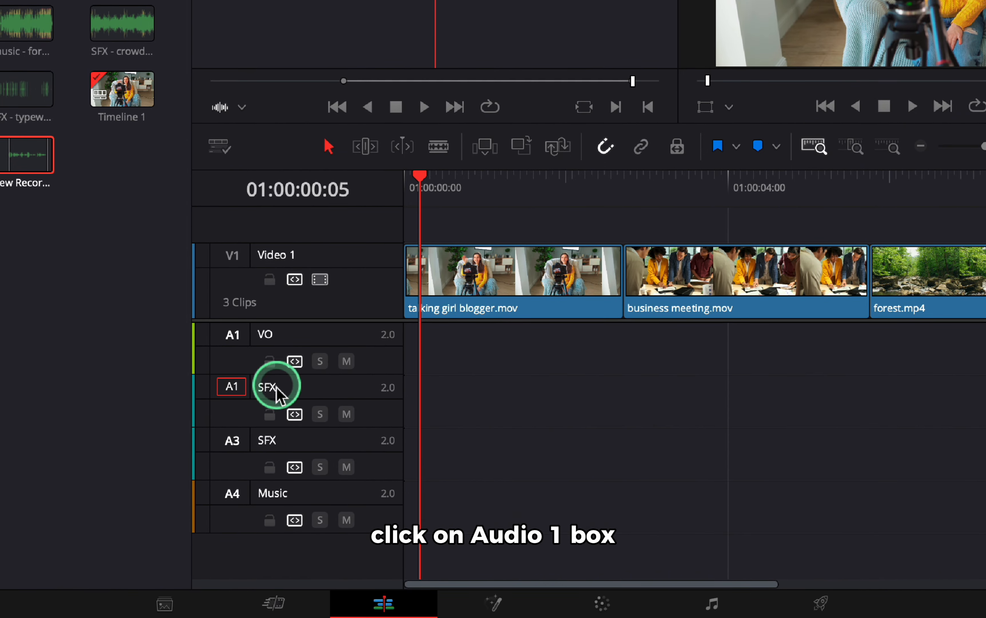
Target the VO track and overwrite the marked recording into the timeline at the playhead.
drag(241, 371, 237, 345)
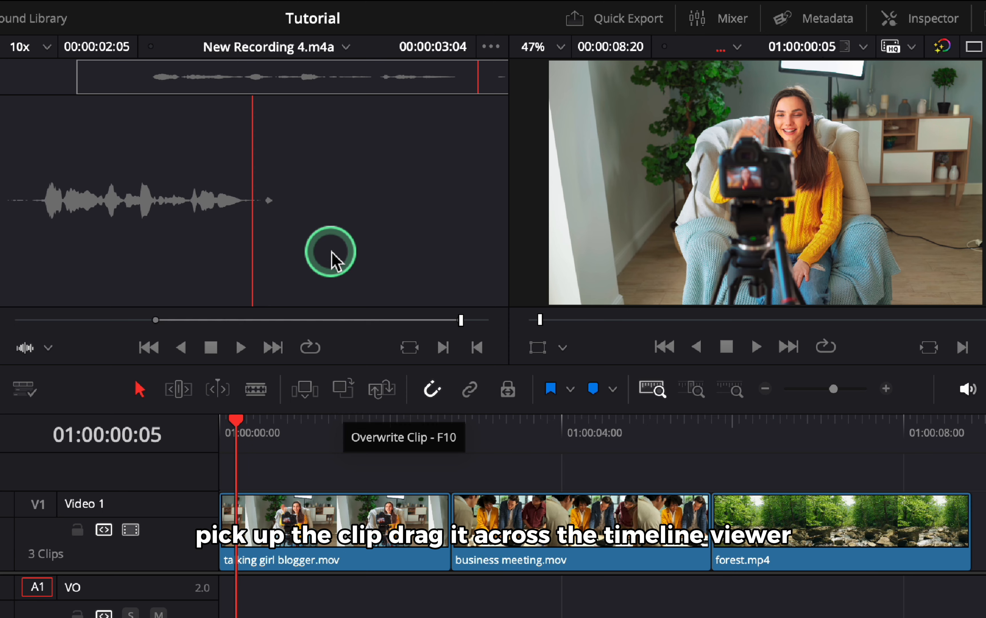
drag(505, 176, 889, 82)
drag(878, 107, 878, 107)
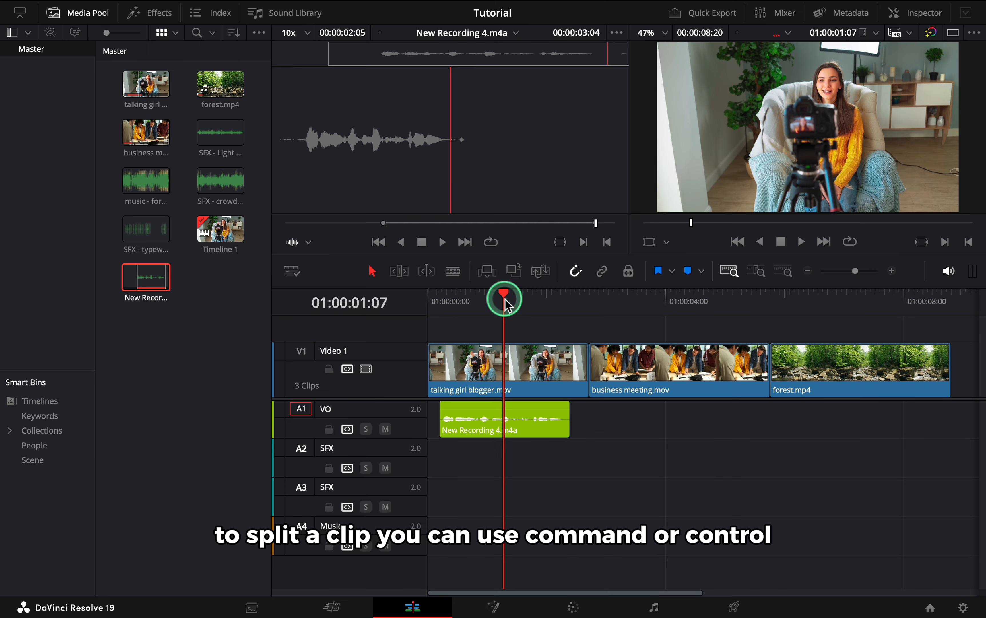
Split the voice-over clip at about 01:00:00:20 and nudge the pieces apart to leave a small gap.
key(super+equal)
drag(505, 299, 522, 300)
click(523, 410)
key(super+b)
drag(496, 412, 485, 413)
click(558, 424)
drag(560, 429, 567, 429)
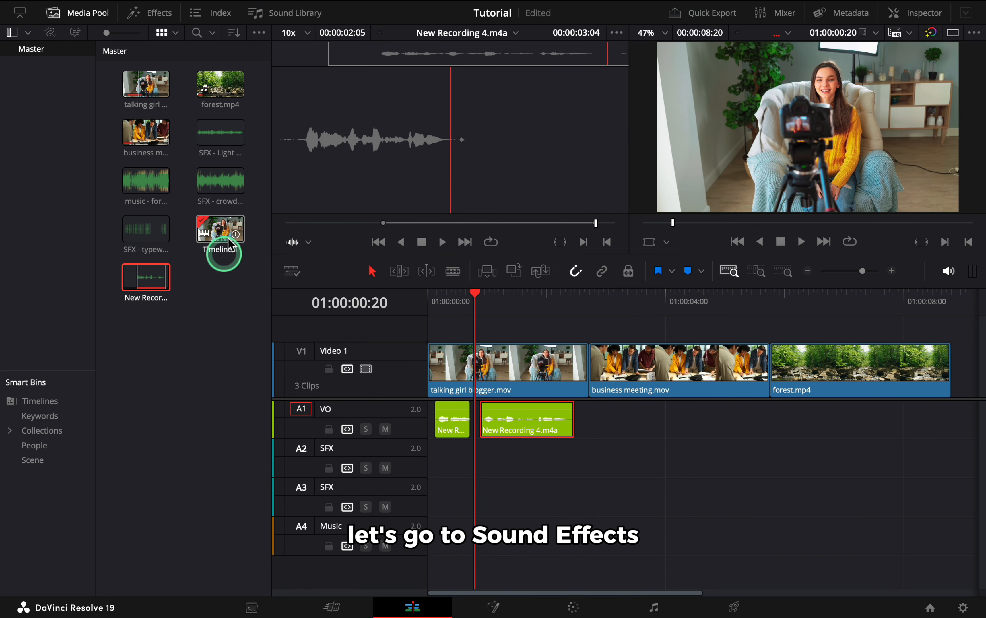
Open the SFX - Light Wind Wispy clip in the source viewer.
click(222, 137)
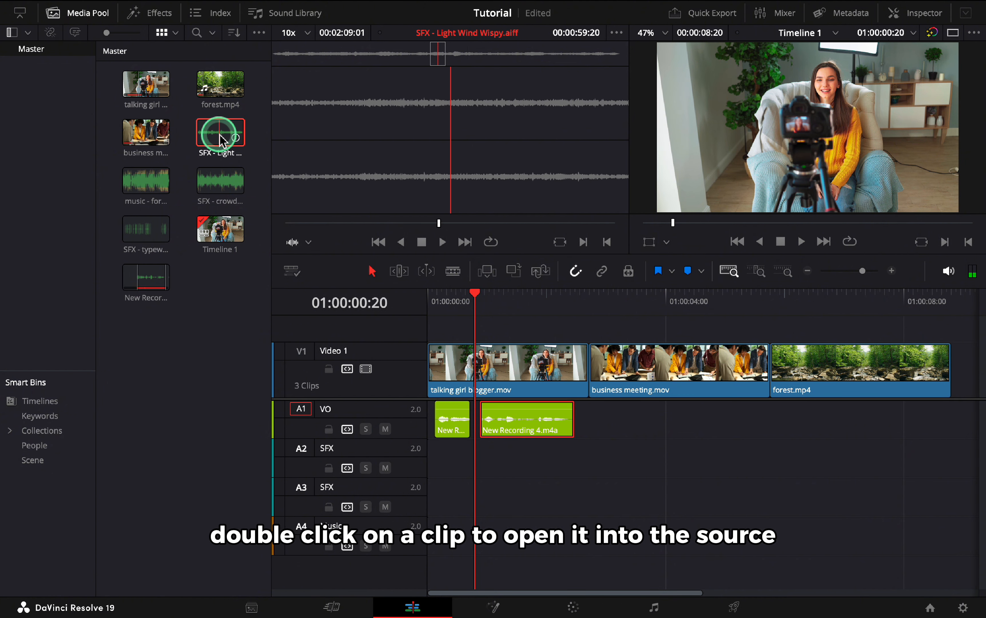
click(345, 199)
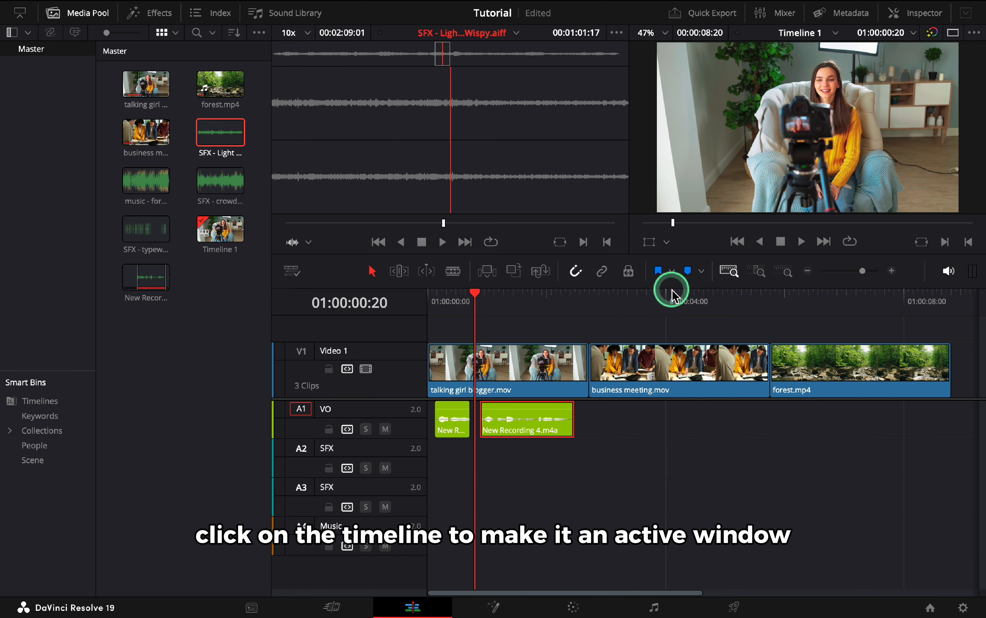
Mark the forest clip's range on the timeline and overwrite the wind sound effect onto the first SFX track there.
click(676, 302)
click(830, 303)
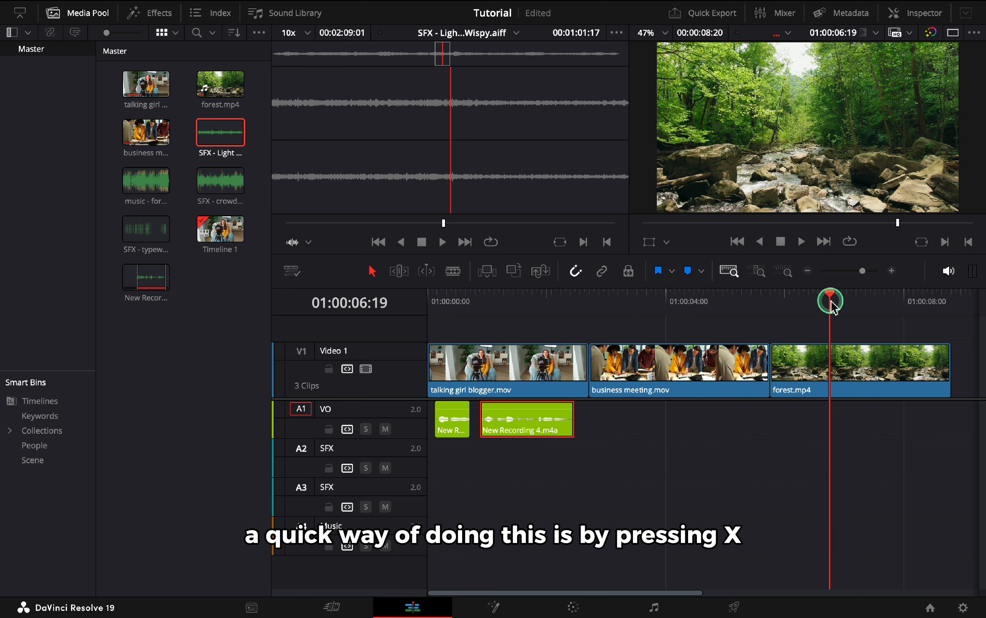
key(x)
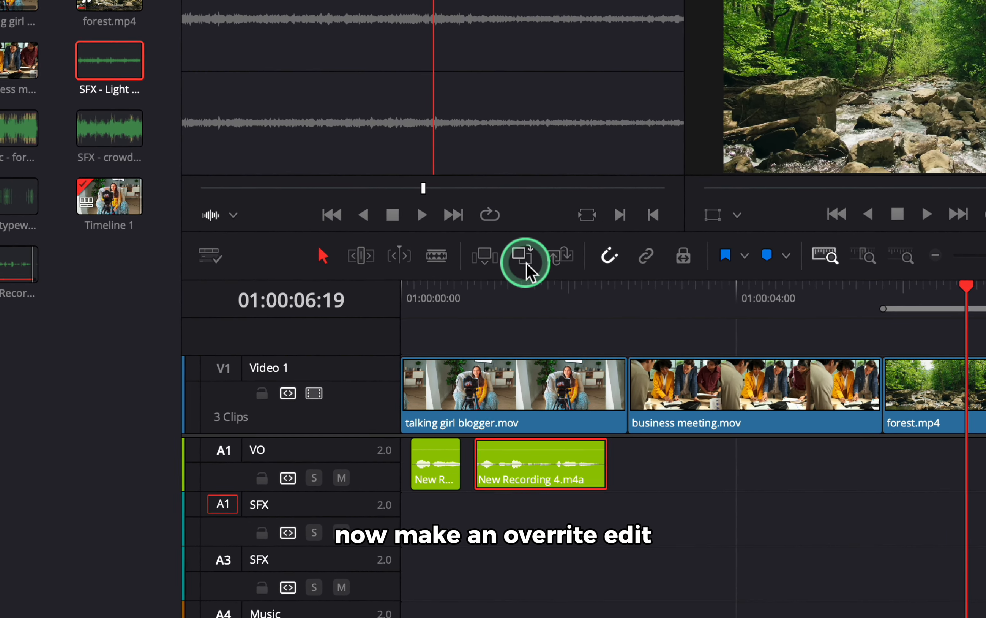
click(514, 271)
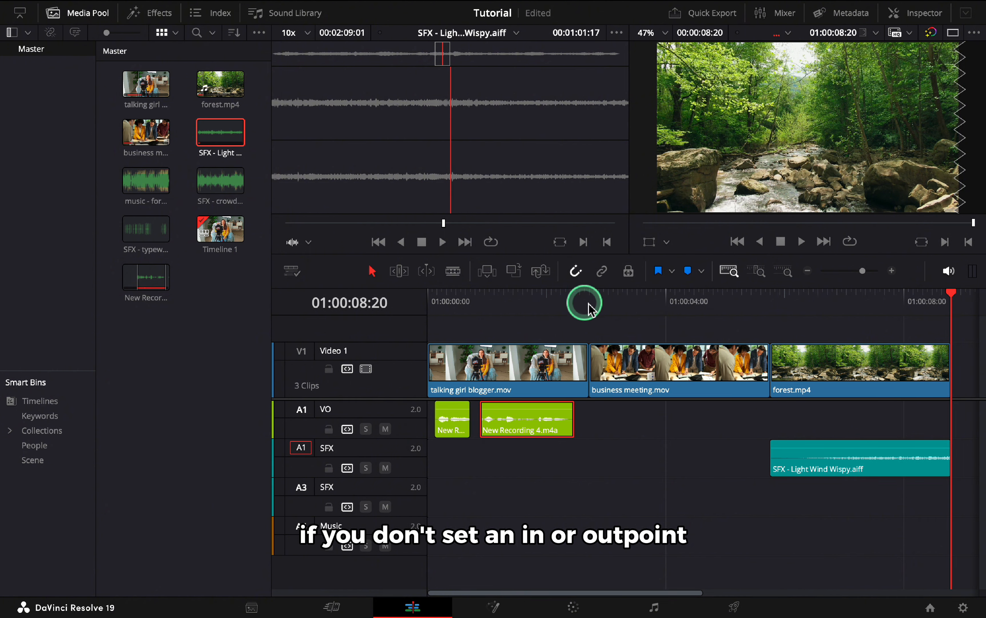
Place the playhead at about 01:00:03:02 and overwrite the SFX - crowd-talking clip onto the first SFX track there.
click(611, 306)
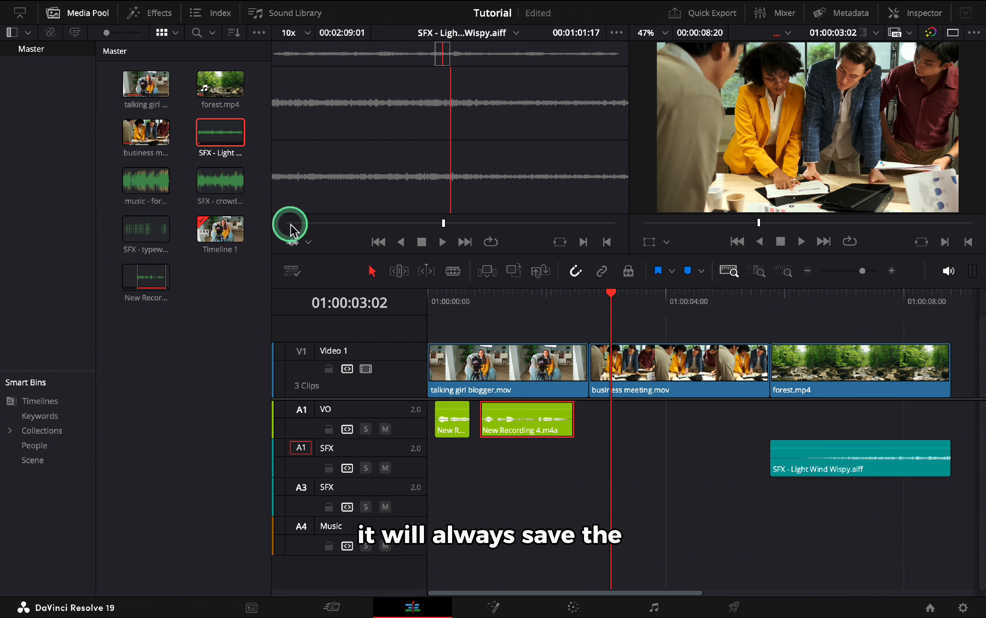
click(220, 186)
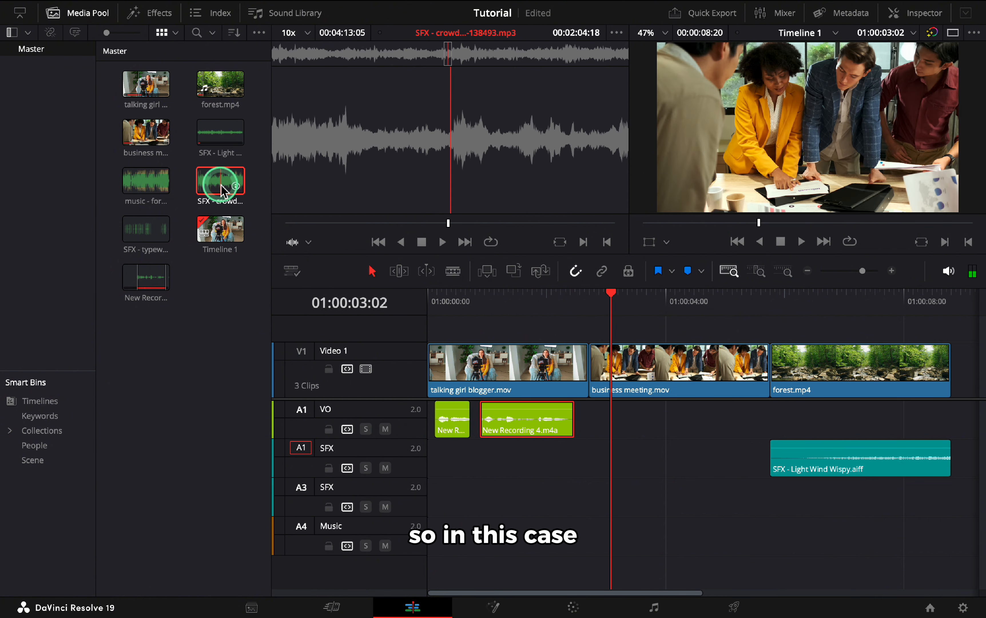
click(613, 302)
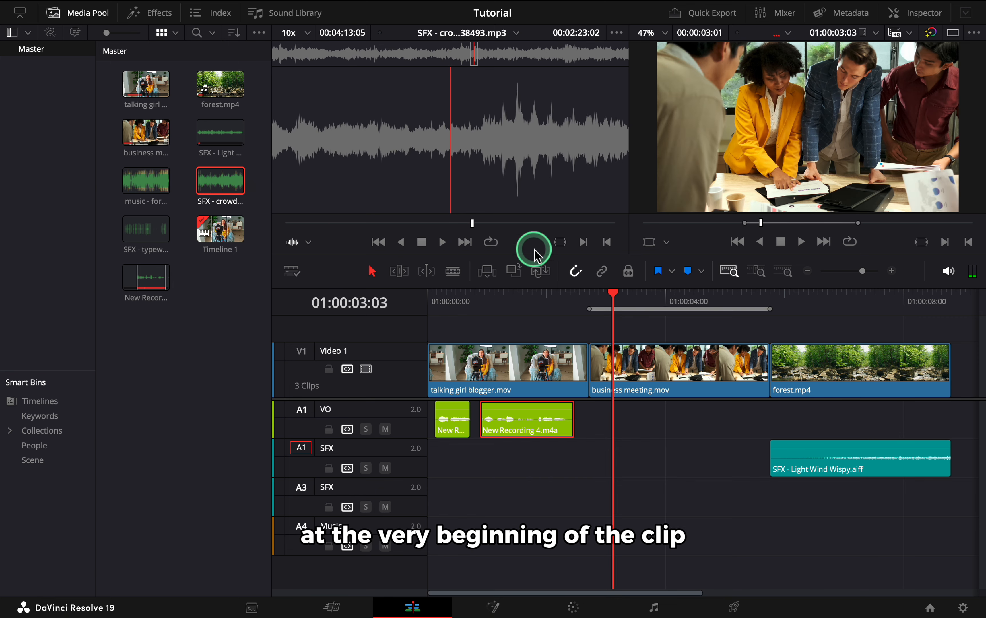
click(514, 270)
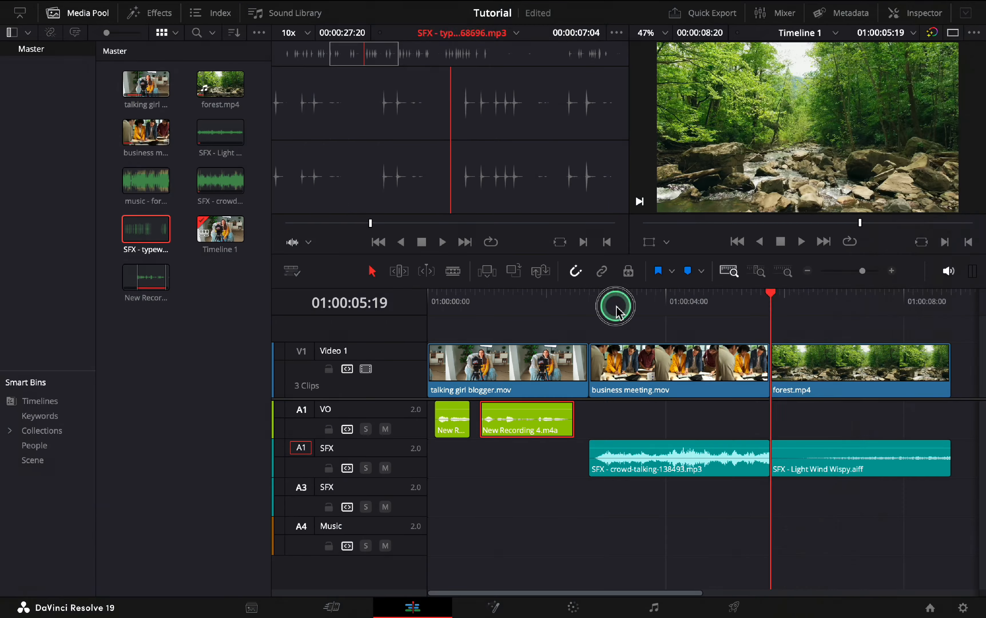
Mark an in point on a keystroke in the typewriter sound and replace-edit it onto the second SFX track, synced to the playhead at about 01:00:04:04.
drag(616, 304, 663, 304)
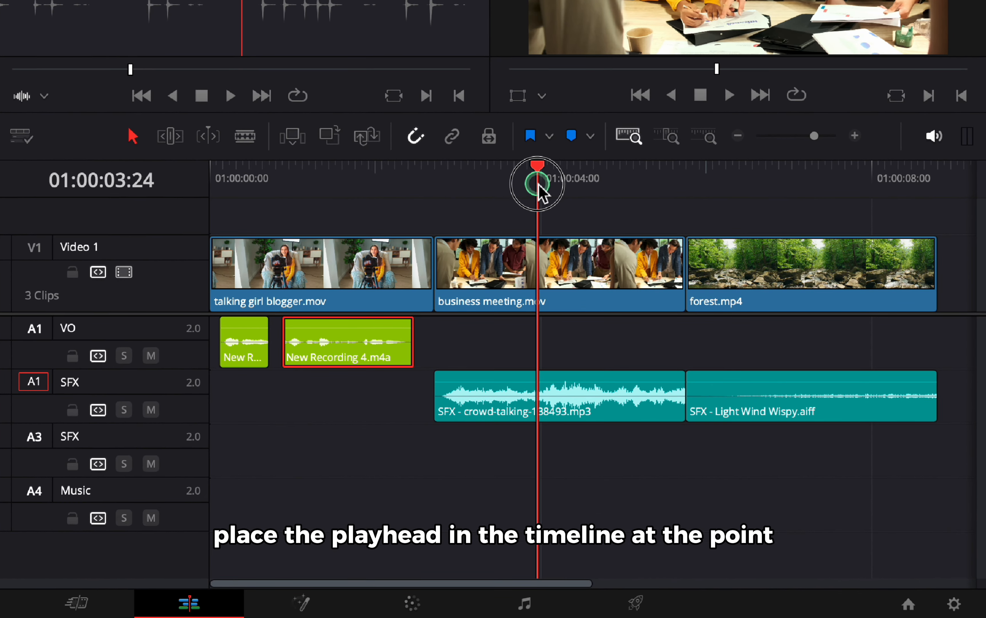
drag(537, 183, 552, 183)
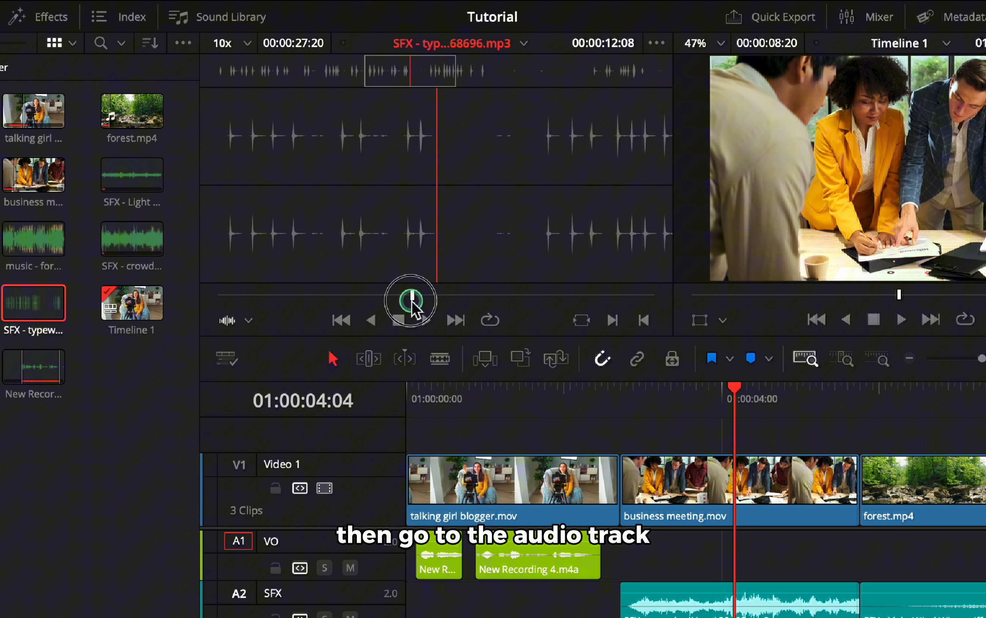
drag(411, 303, 370, 304)
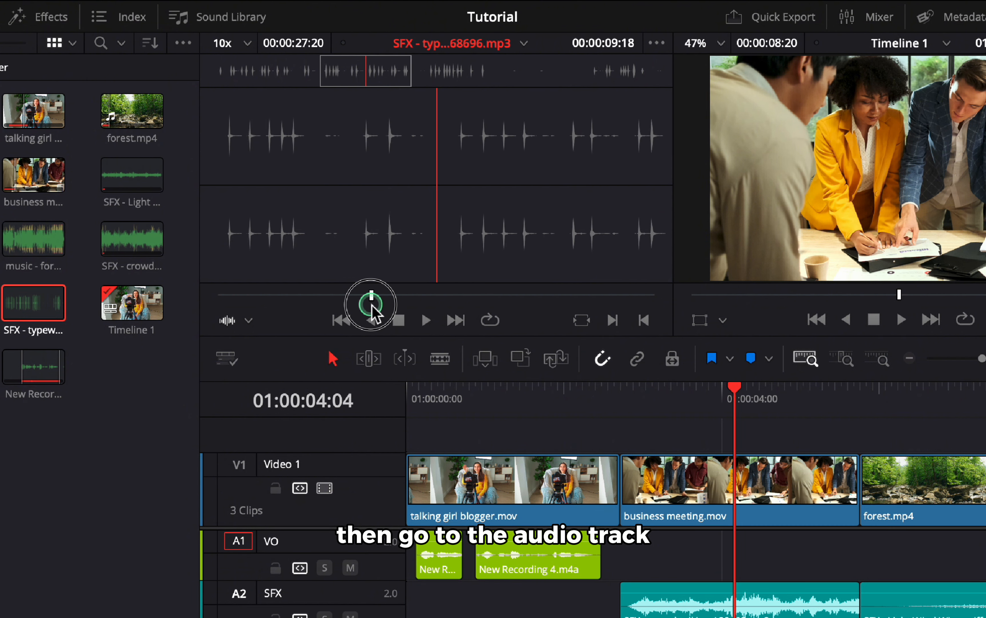
key(i)
click(492, 73)
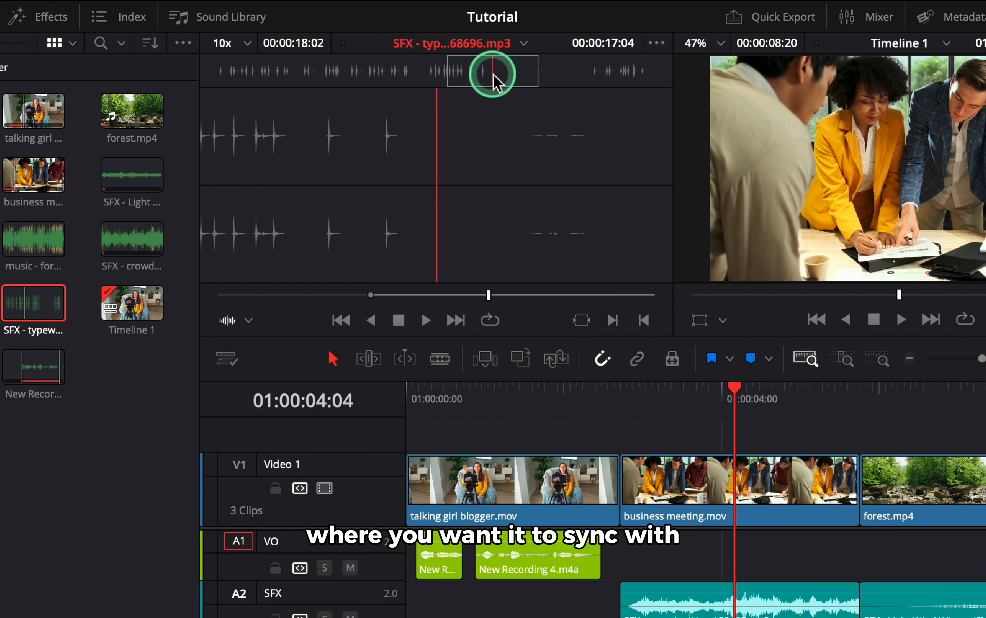
click(425, 72)
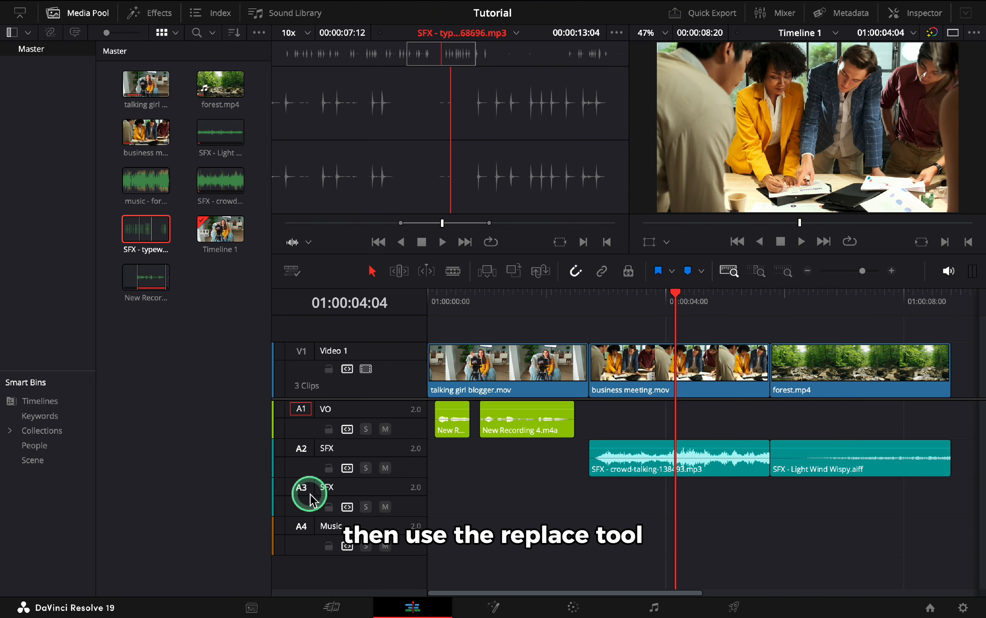
click(541, 271)
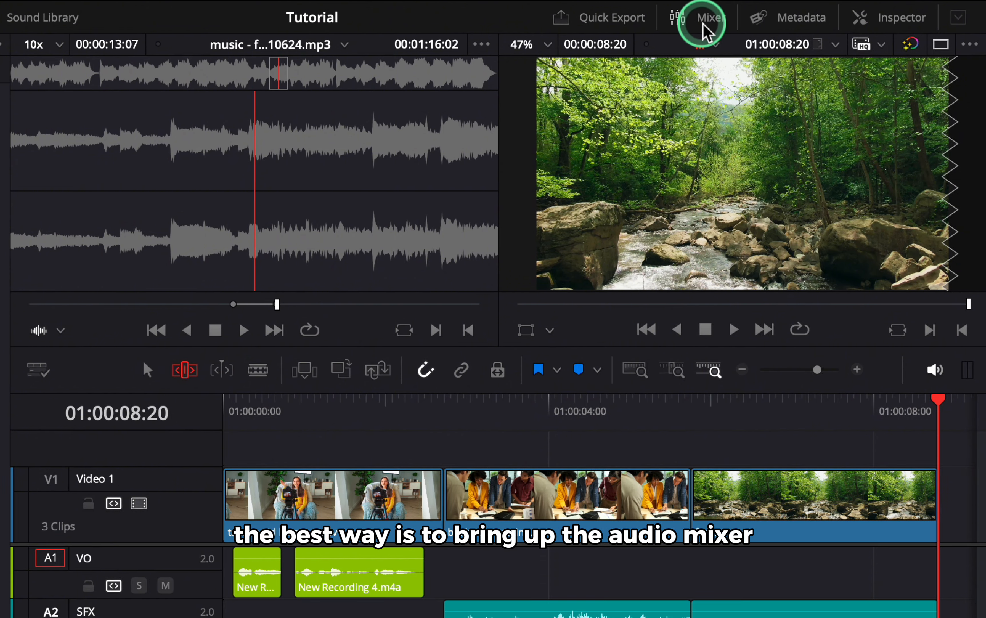
Open the audio mixer, widen its panel and hide the media pool to reveal every track's controls.
click(737, 16)
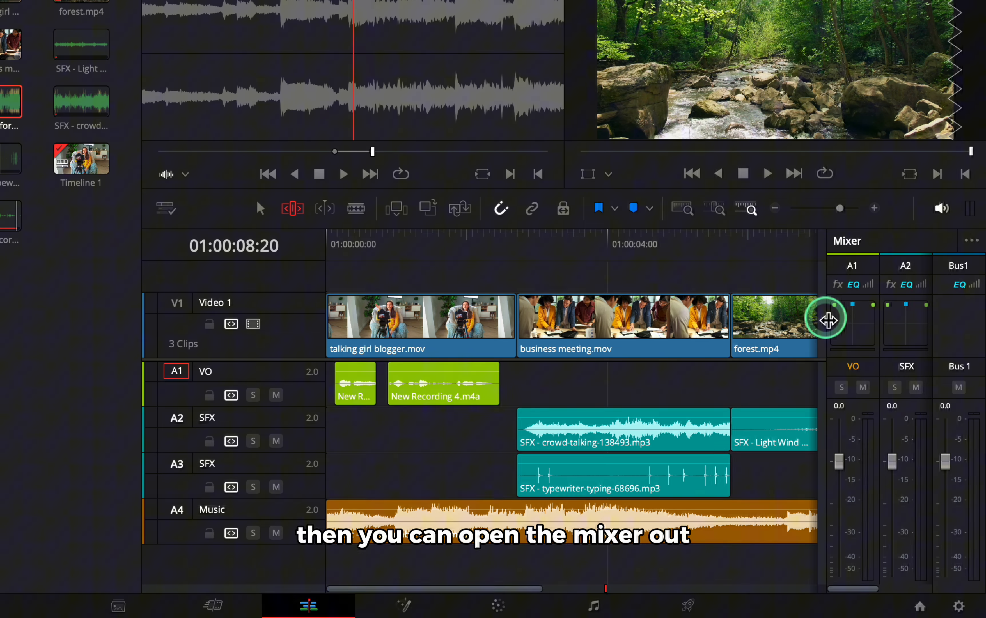
drag(829, 320, 711, 322)
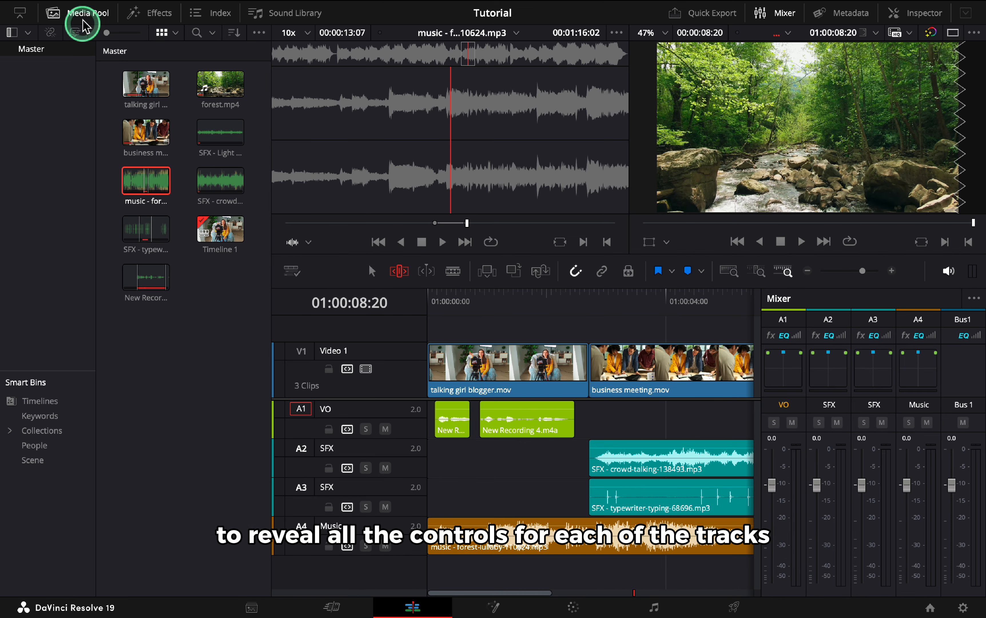
click(81, 15)
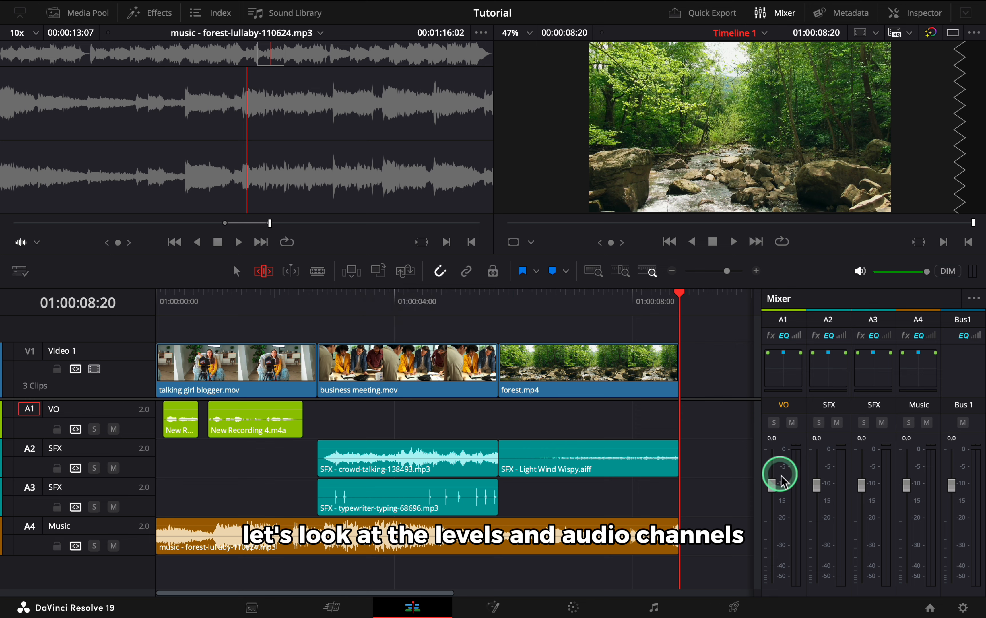
Play the timeline from the start to check the track levels and channels in the mixer.
click(182, 301)
key(space)
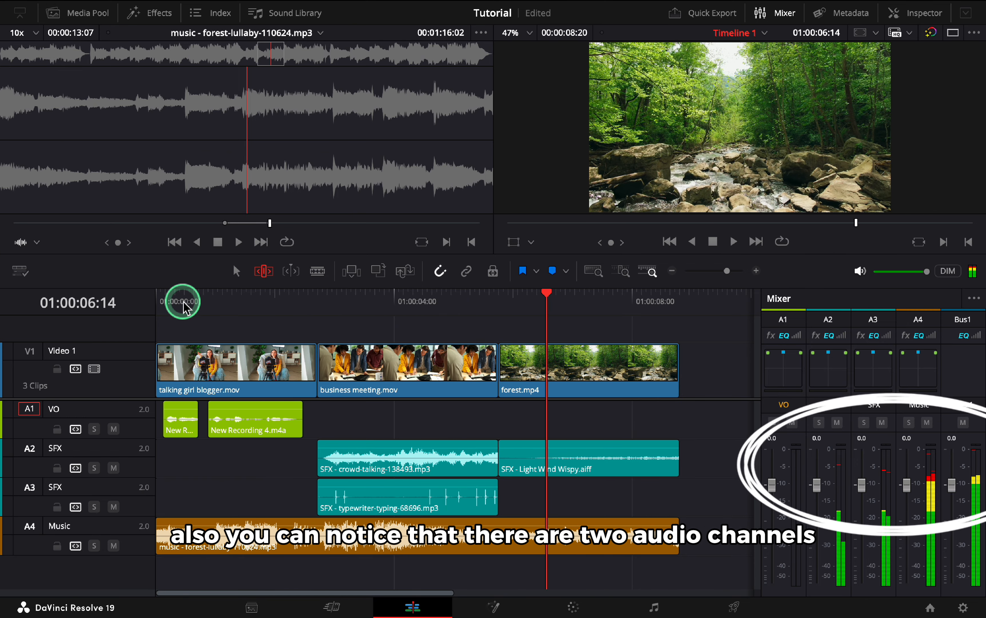
click(182, 303)
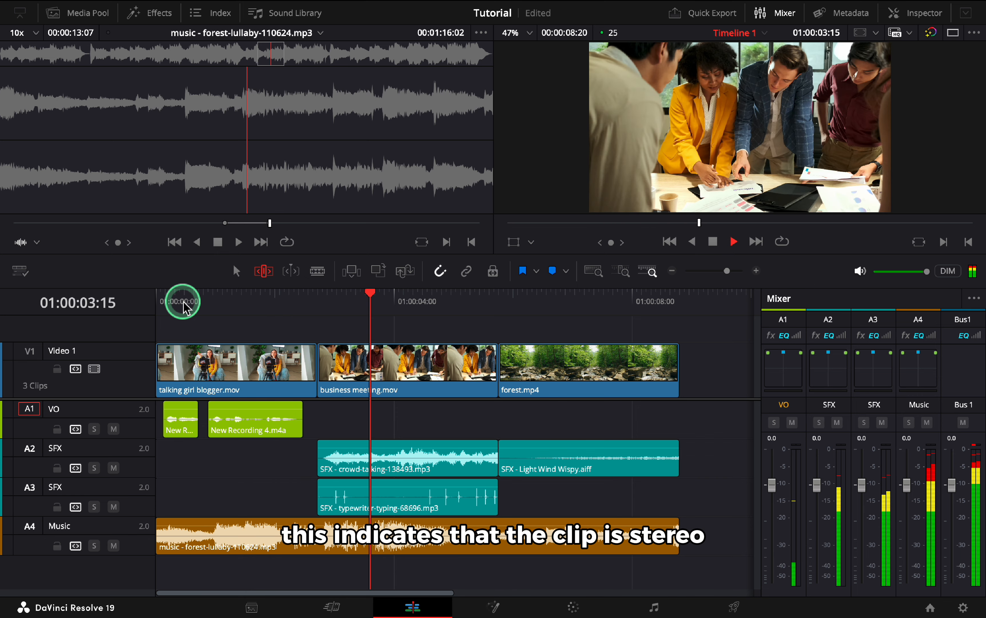
key(space)
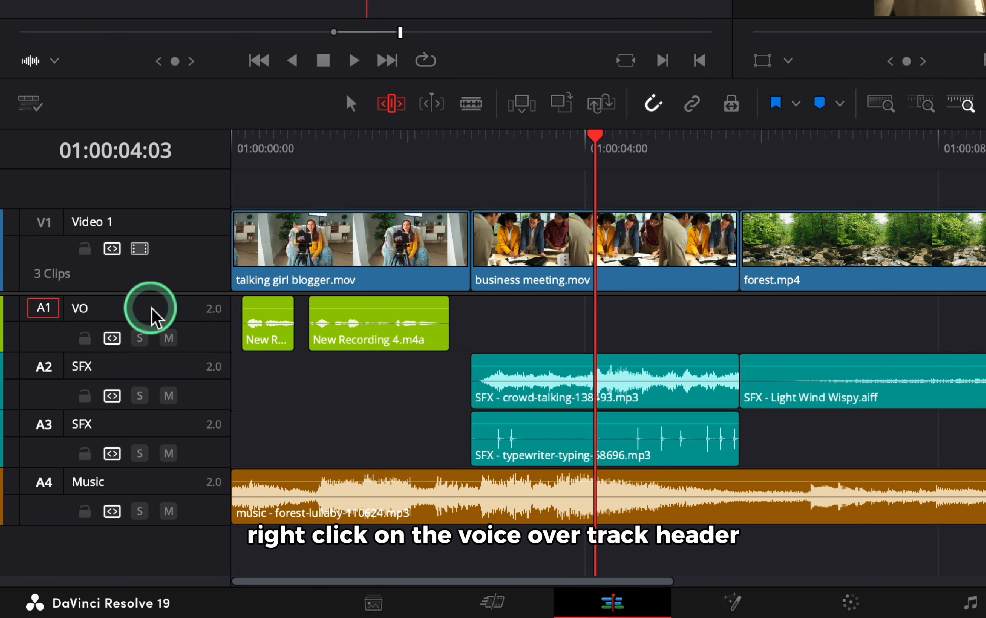
Change the VO track's type to Mono.
right_click(102, 411)
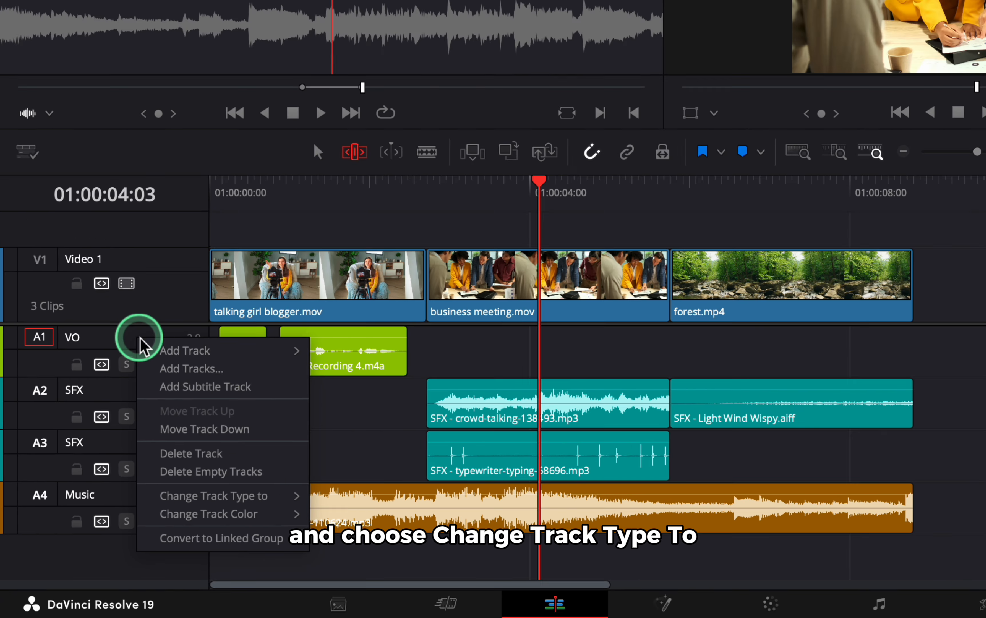
mouse_move(184, 498)
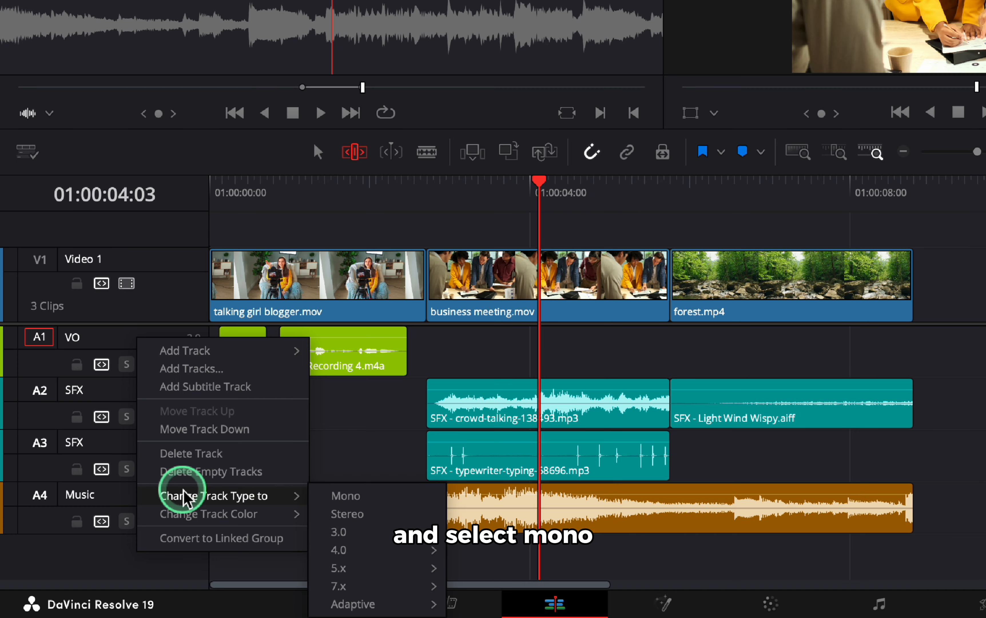
click(332, 496)
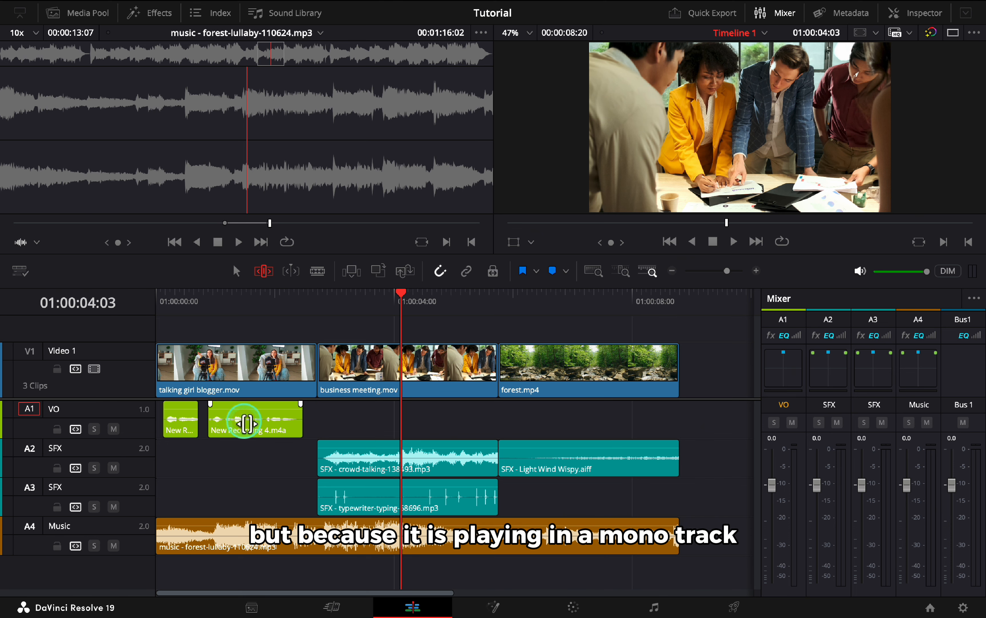
Set the New Recording 4.m4a clip's audio format to Mono in its Clip Attributes.
key(a)
key(t)
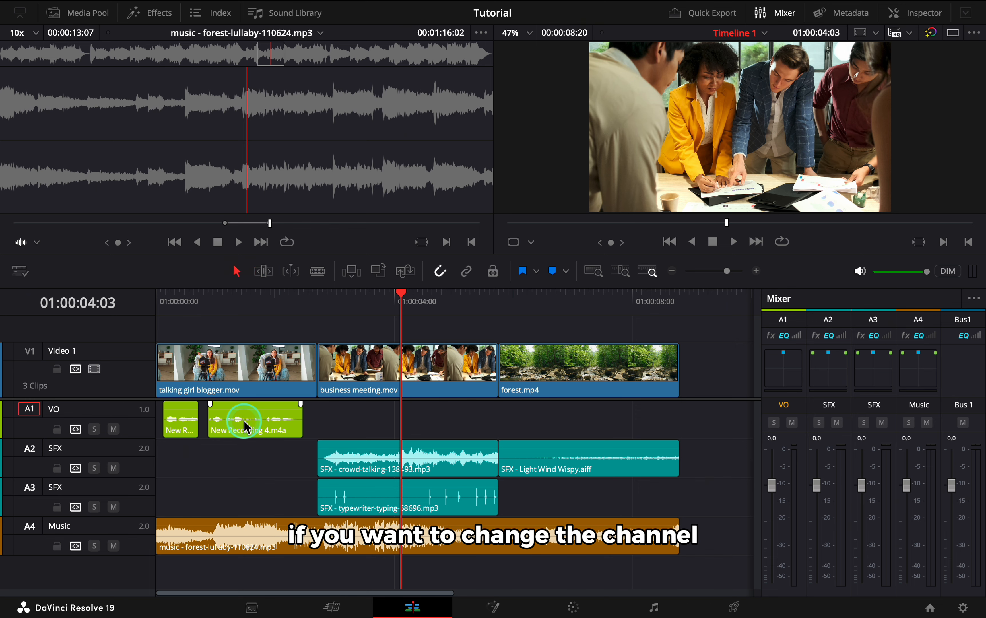
right_click(244, 421)
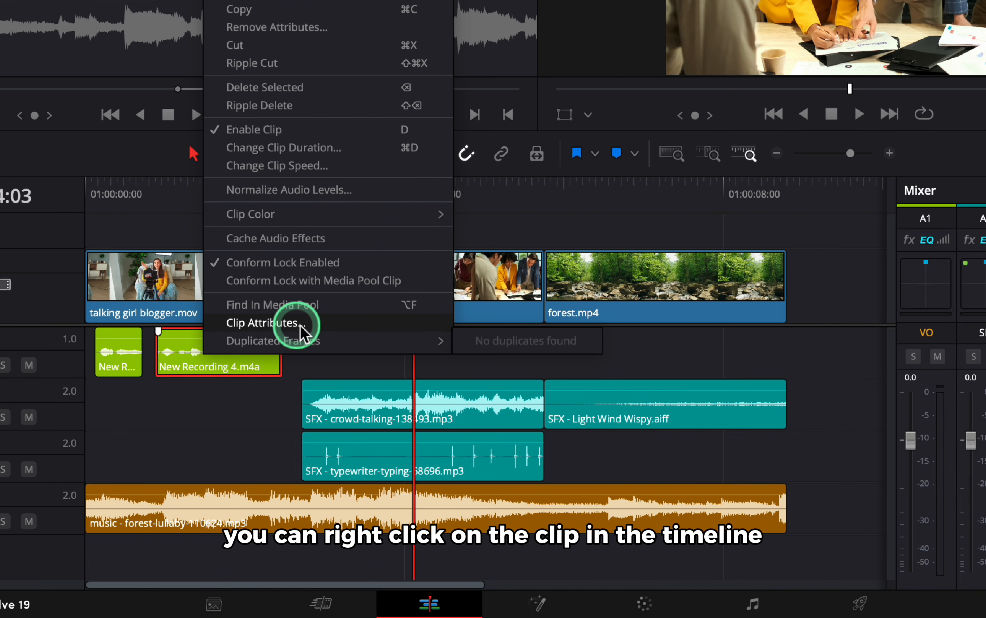
click(329, 327)
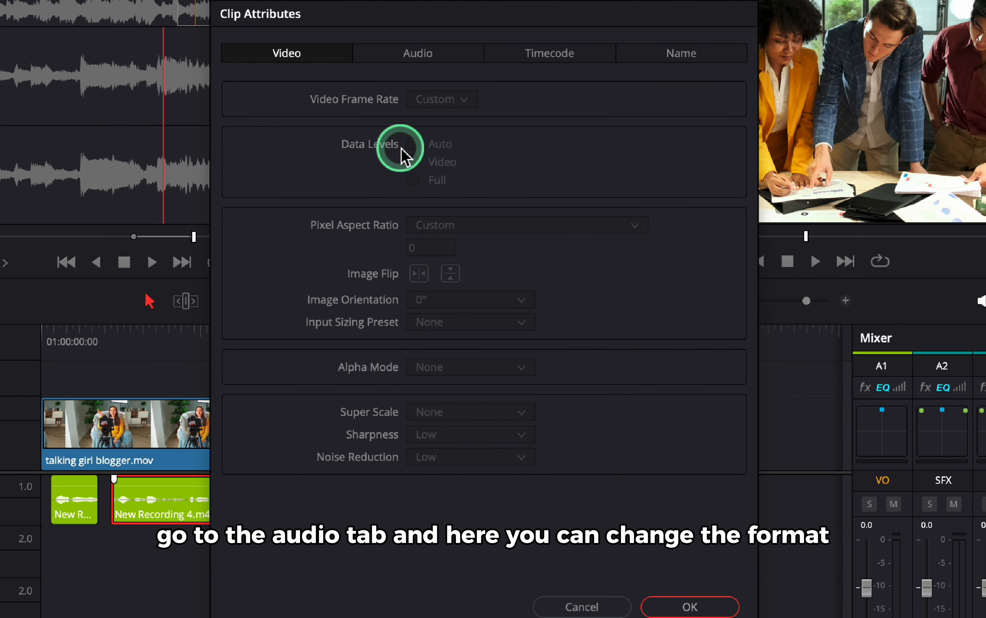
click(413, 57)
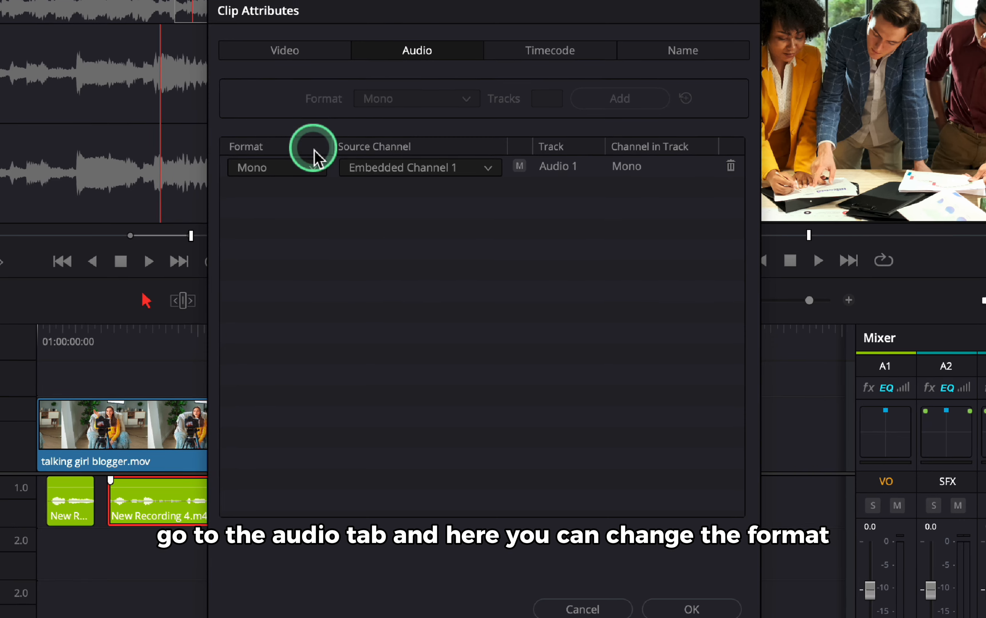
click(310, 171)
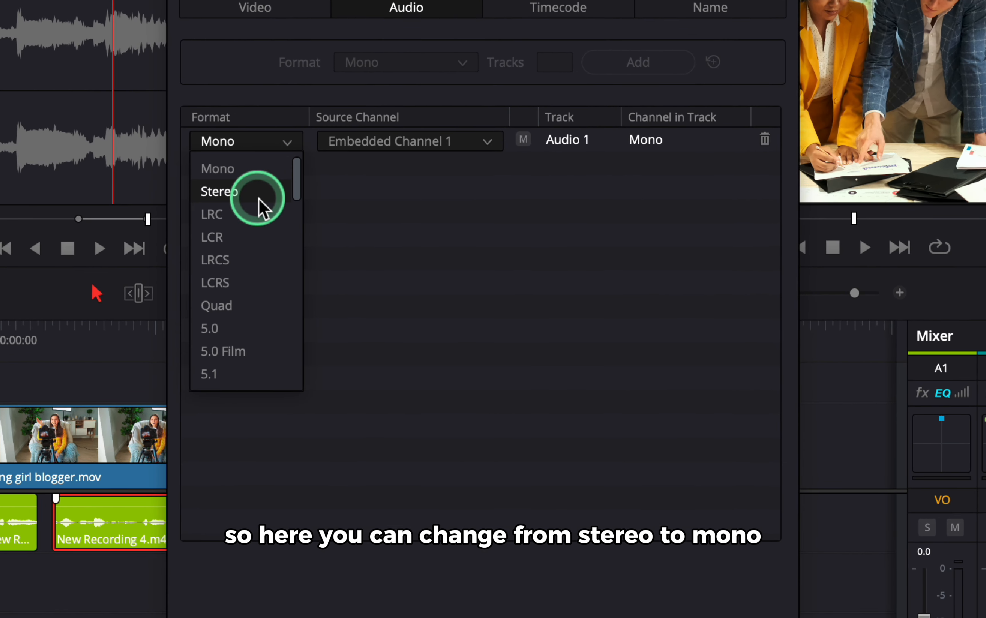
click(259, 169)
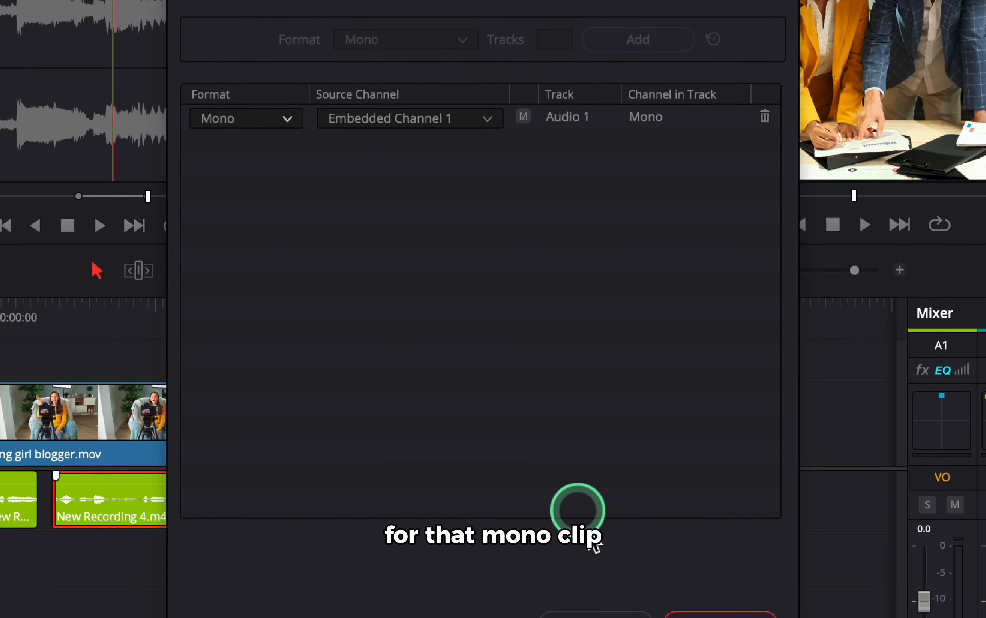
click(707, 615)
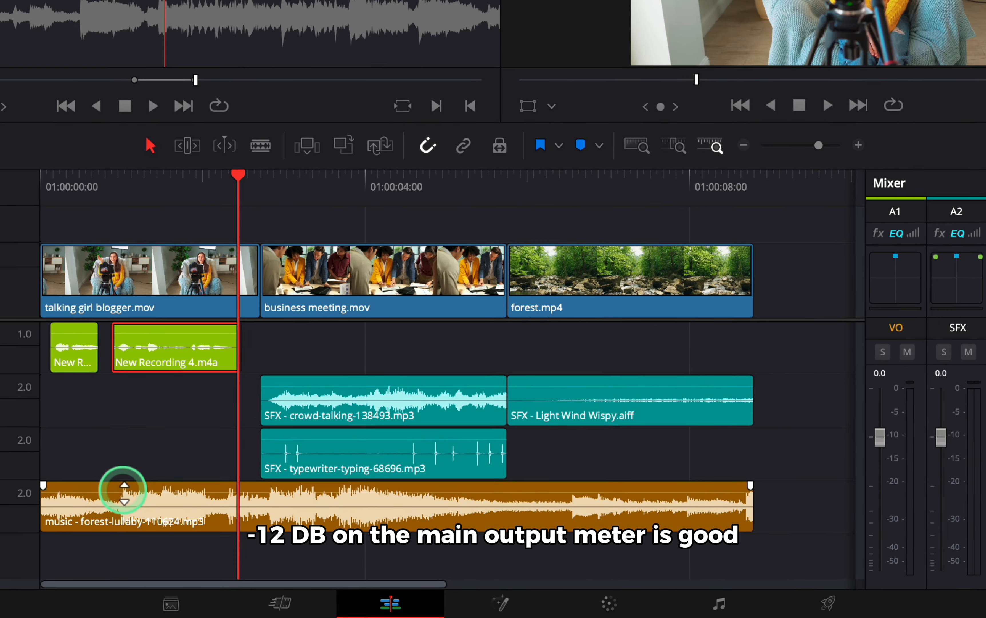
Lower the music clip's volume to about -12.50 dB.
drag(216, 523, 220, 527)
drag(132, 475, 132, 477)
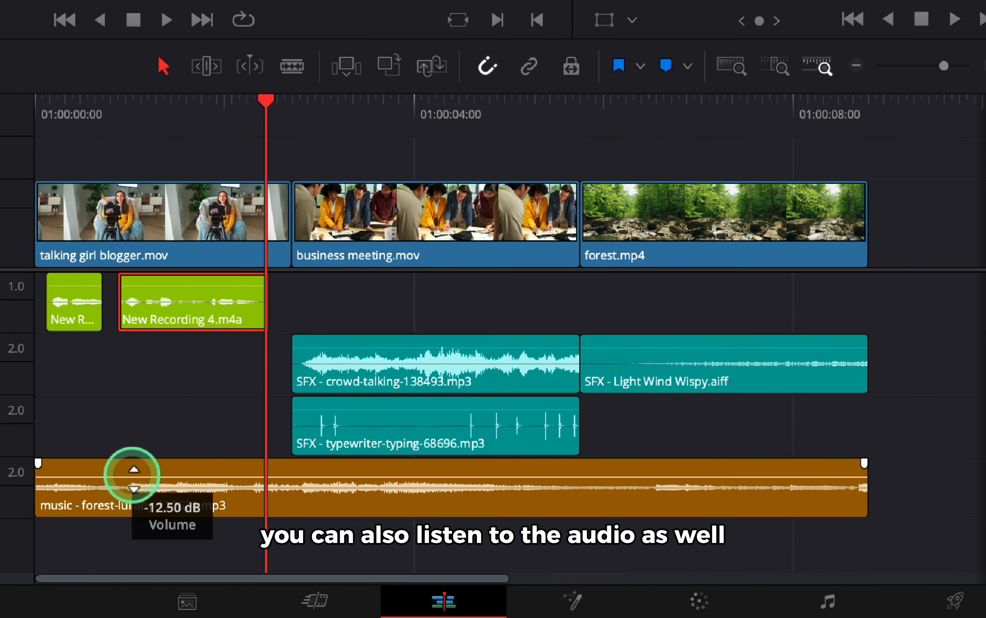
Play back the timeline, then zoom in and scrub the voice-over to compare the audio levels.
click(58, 116)
key(space)
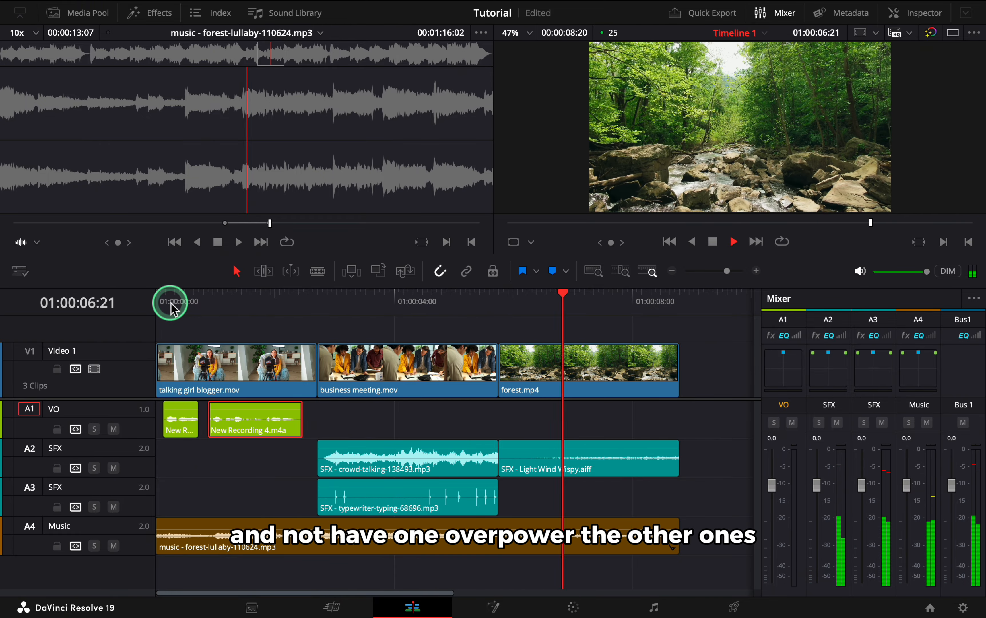
key(space)
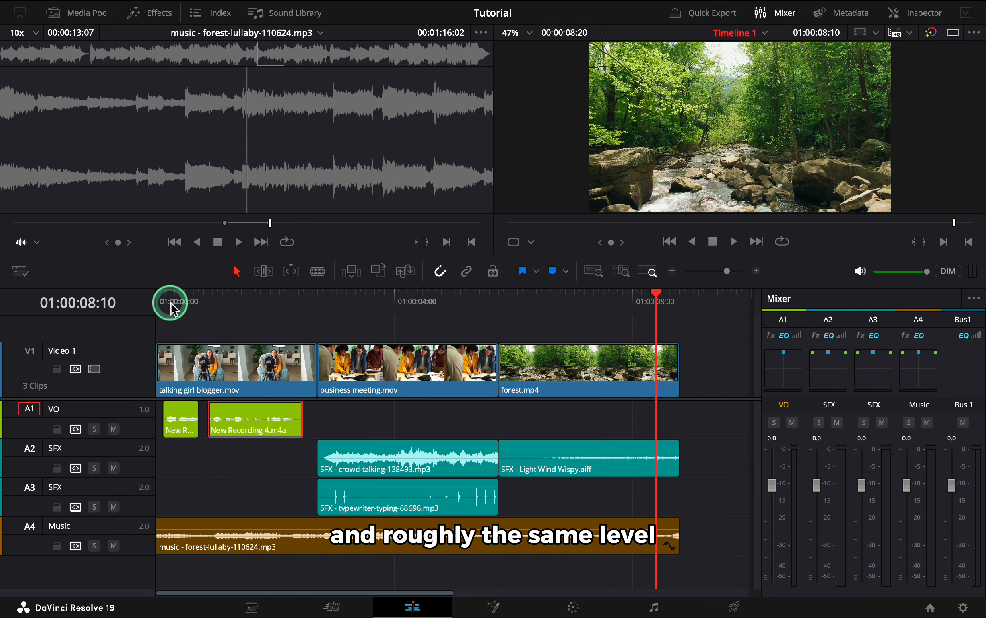
click(182, 301)
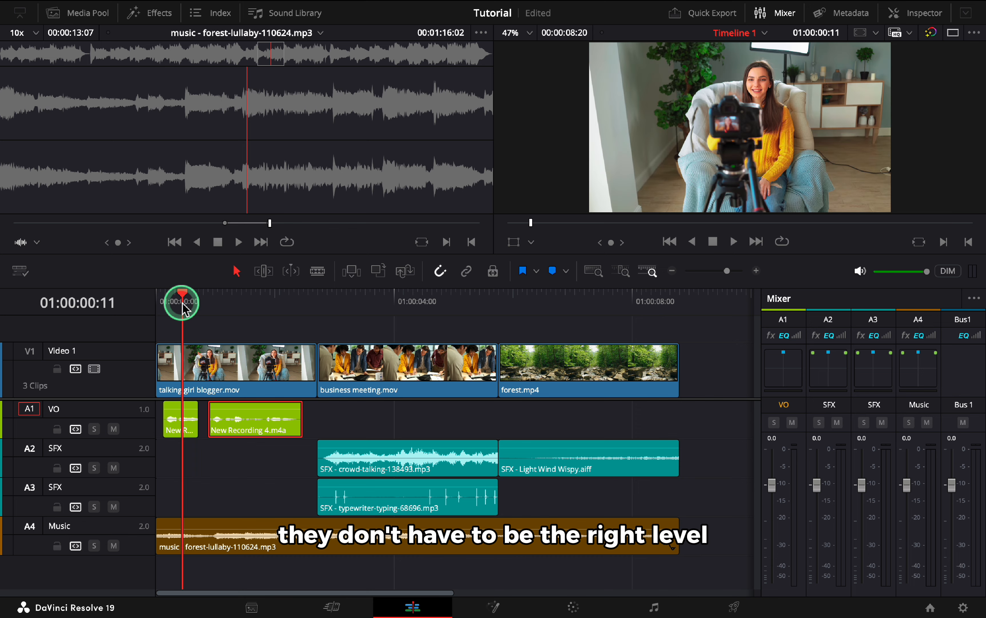
click(617, 271)
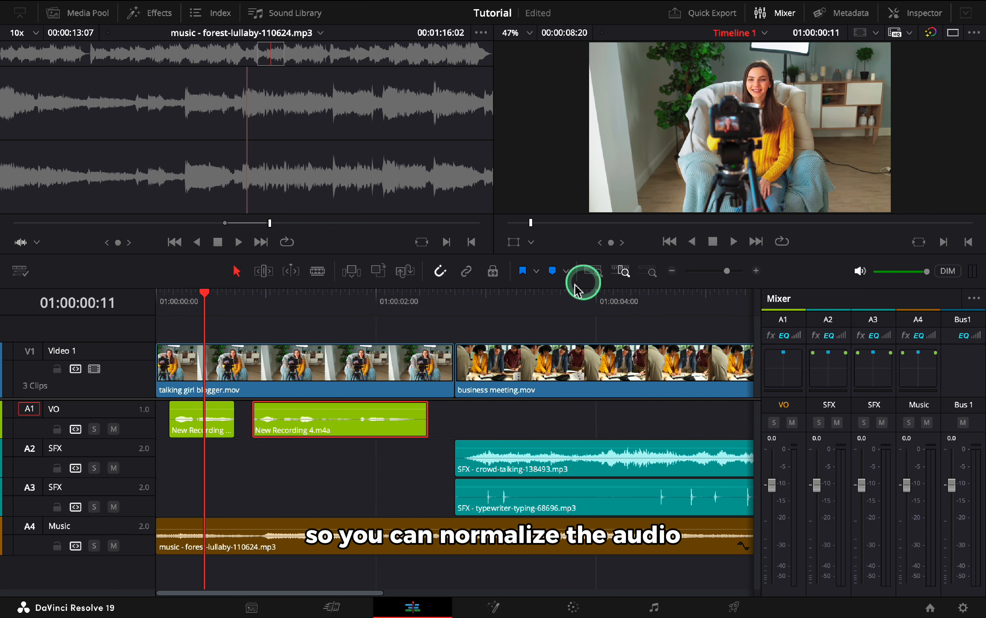
click(275, 304)
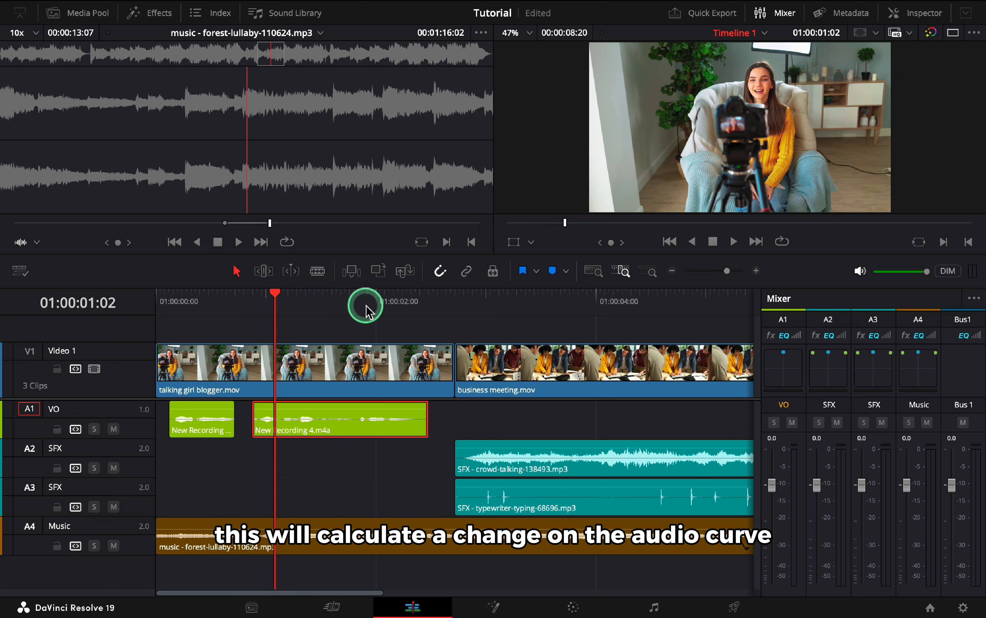
drag(279, 313, 301, 312)
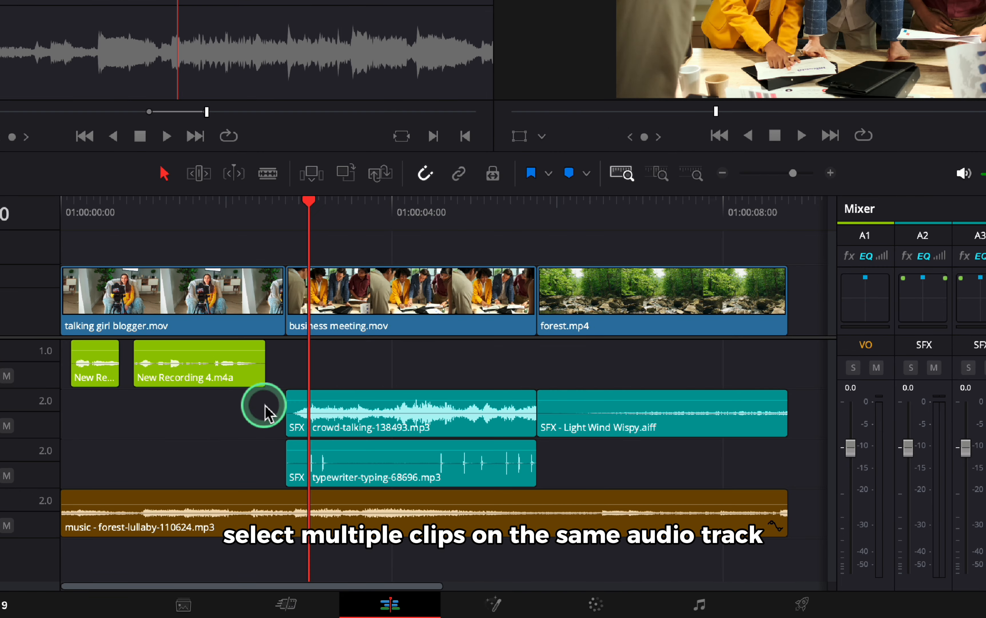
Normalize the two SFX clips on the A2 track to -9.0 dBFS Sample Peak Program, set to Independent.
drag(251, 416, 645, 411)
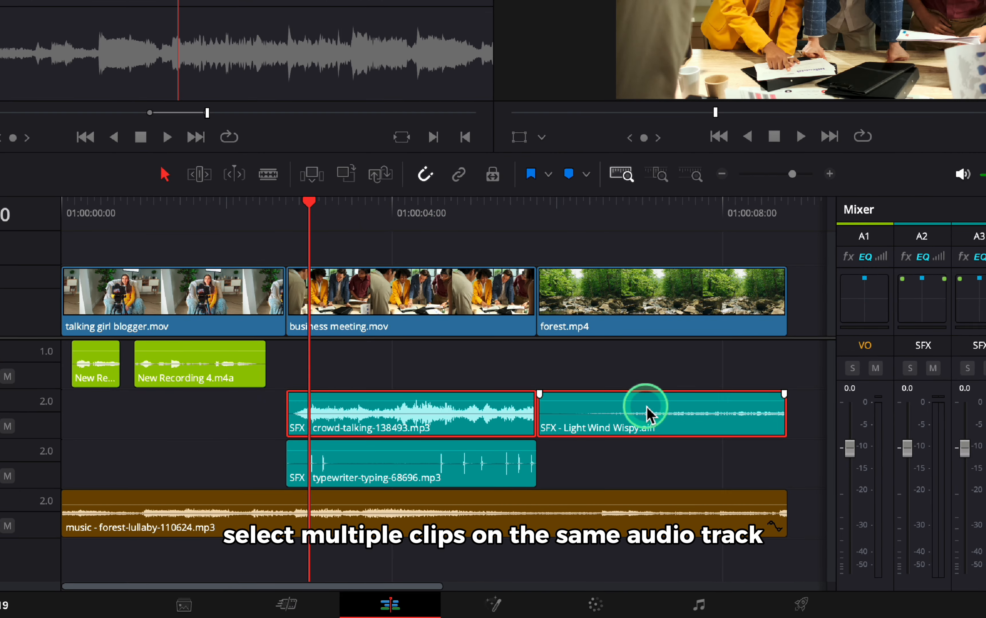
right_click(645, 409)
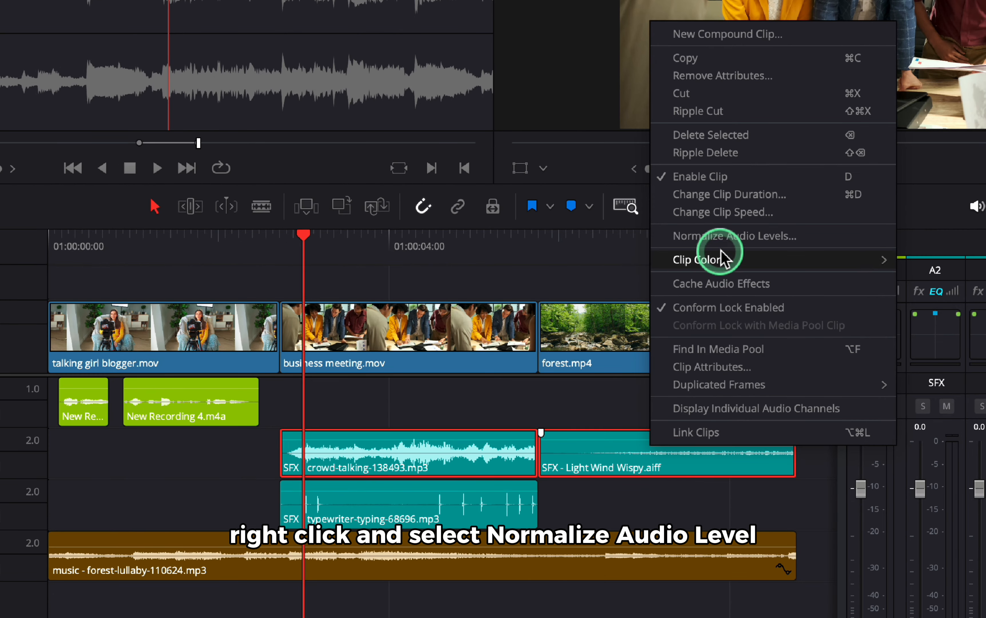
click(720, 241)
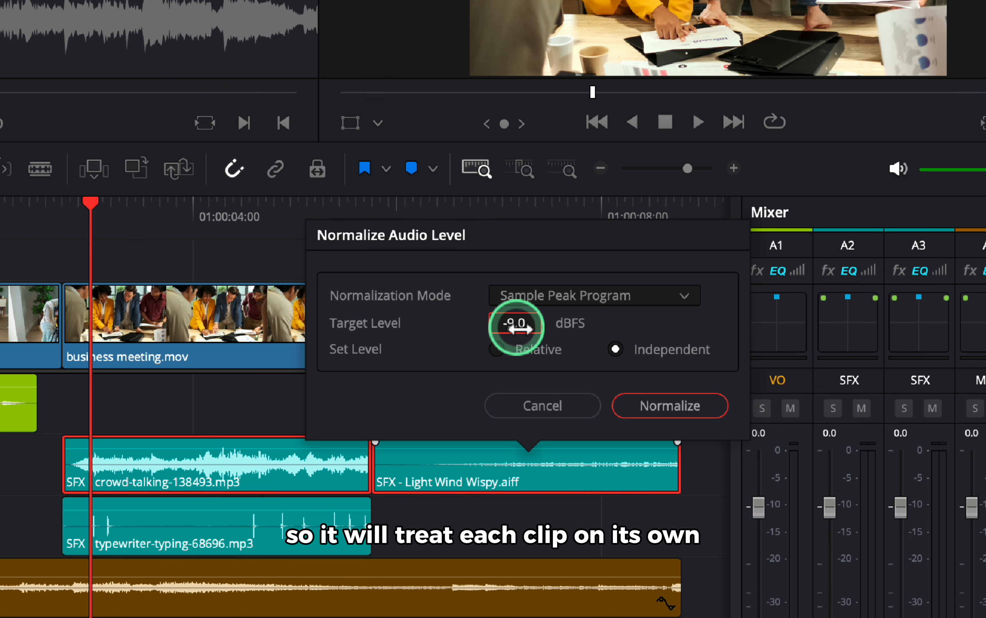
click(685, 405)
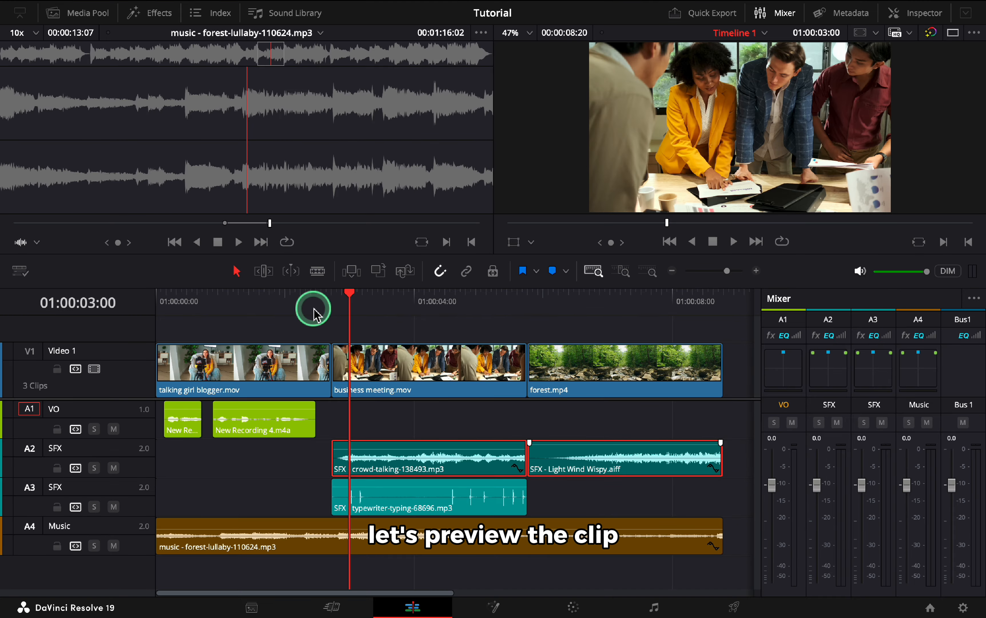
Play the timeline and balance the mixer faders, raising VO to about +2.5 and lowering the A3 SFX track to about -3.8.
click(299, 302)
key(space)
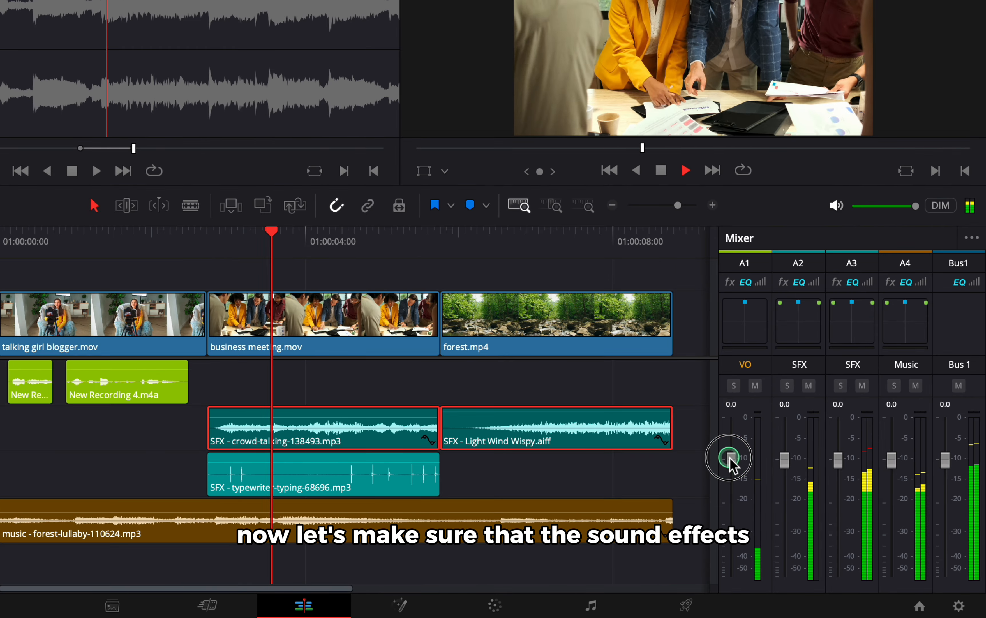
drag(772, 480, 771, 475)
drag(839, 459, 788, 477)
click(12, 245)
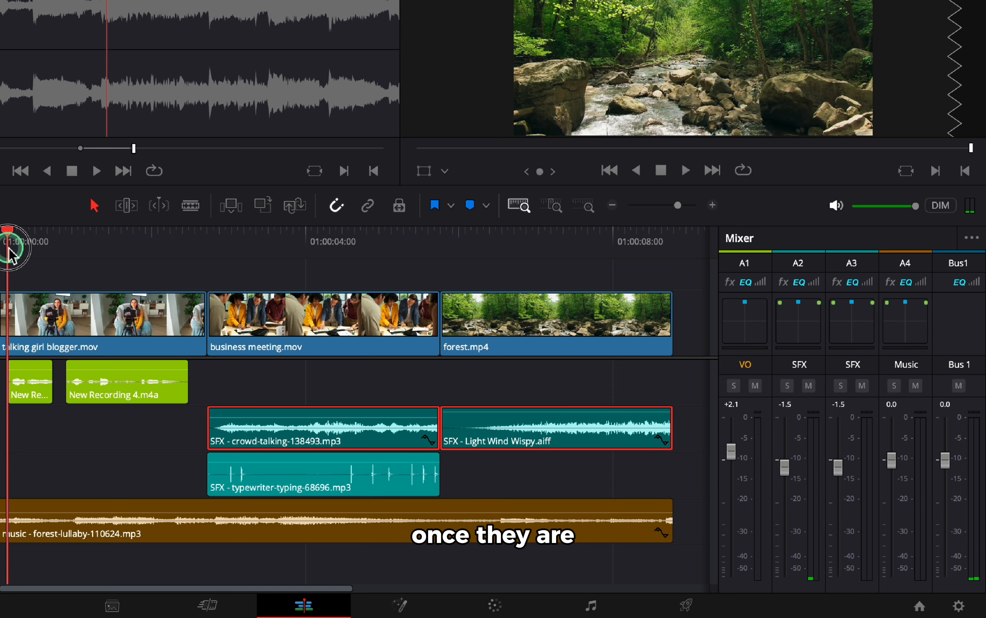
click(403, 447)
drag(731, 451, 732, 449)
click(837, 467)
drag(837, 467, 837, 475)
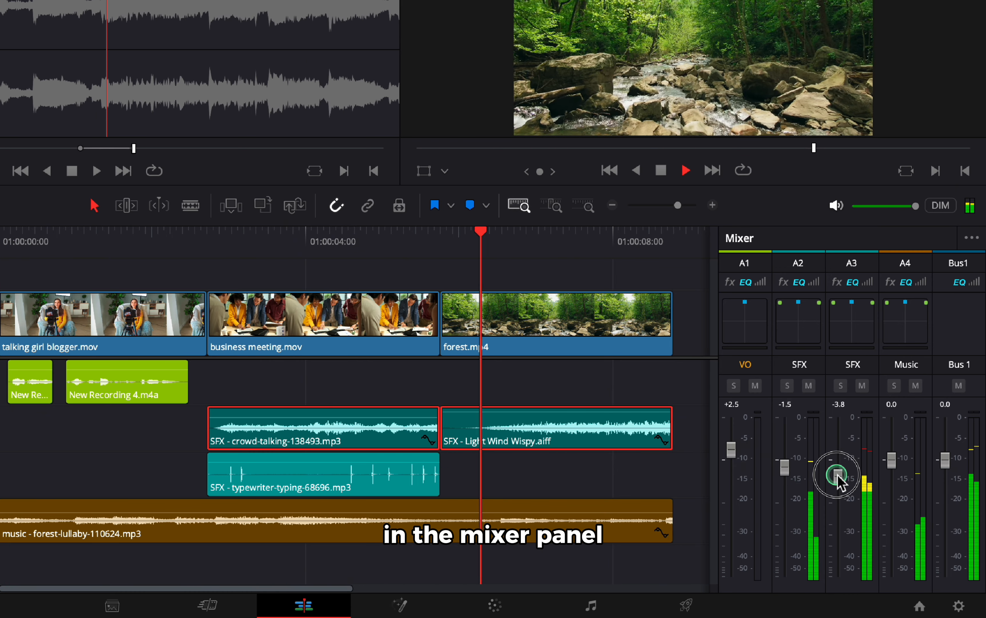
Lower the Bus 1 fader to about -2.2 and raise the VO fader to about +4.0 while replaying.
click(950, 468)
drag(951, 468, 946, 475)
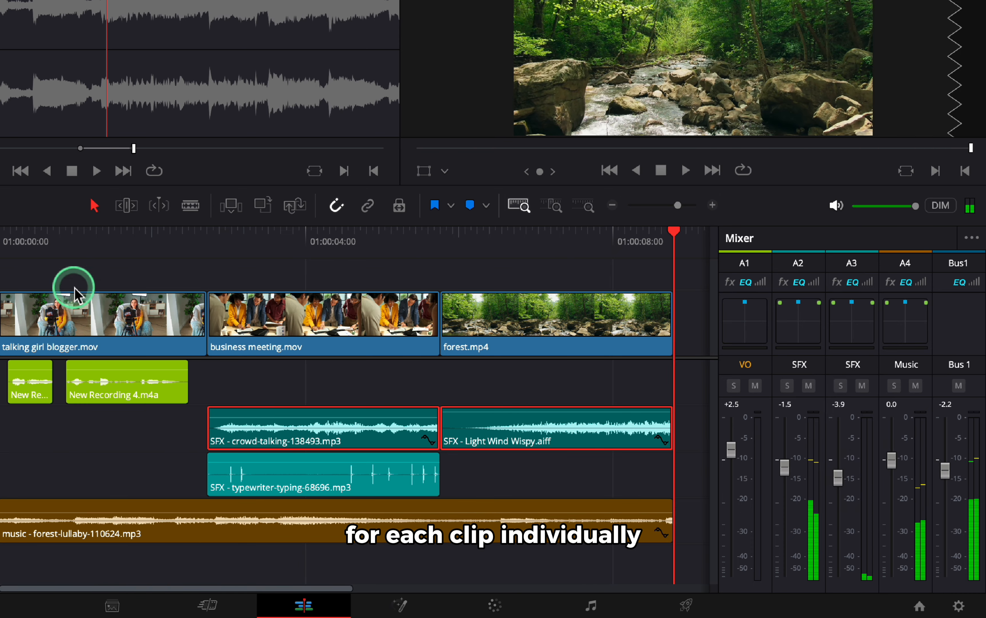
click(16, 239)
drag(732, 450, 733, 442)
click(898, 461)
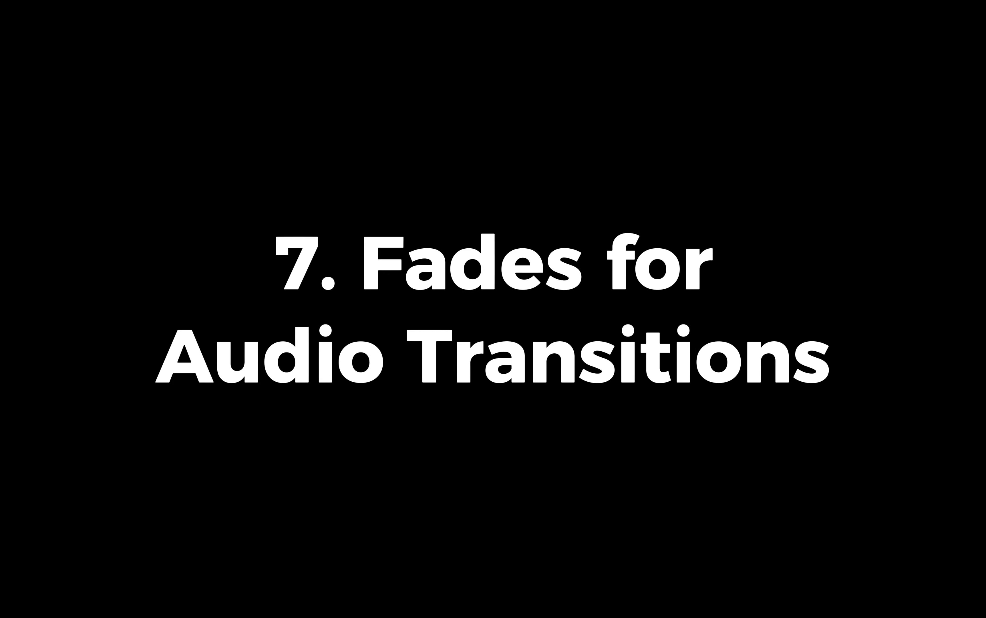
Zoom into the timeline and add short fade-ins to the starts of the crowd-talking and typewriter-typing SFX clips.
click(335, 342)
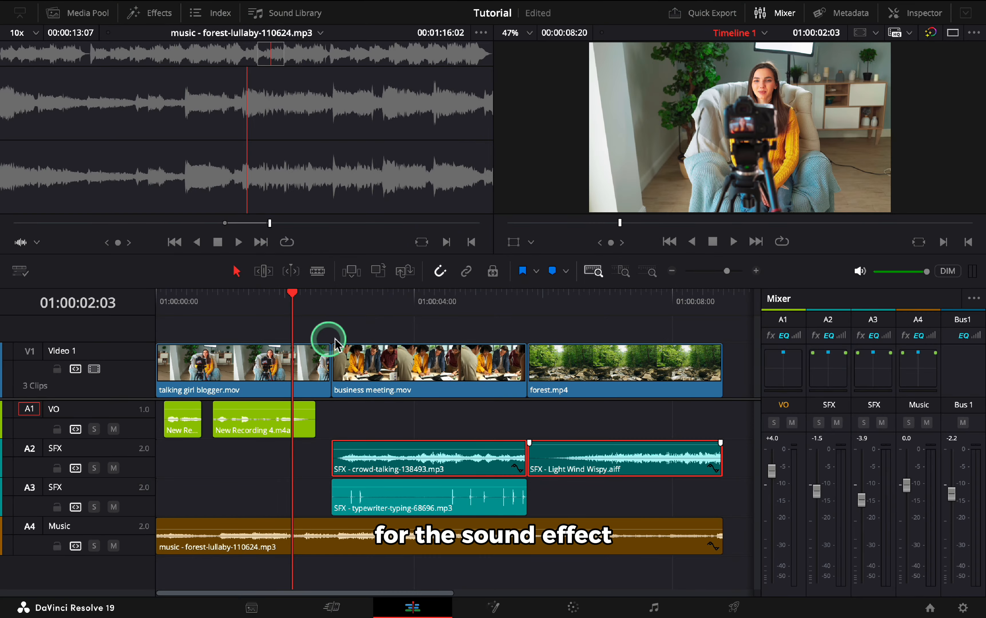
click(354, 304)
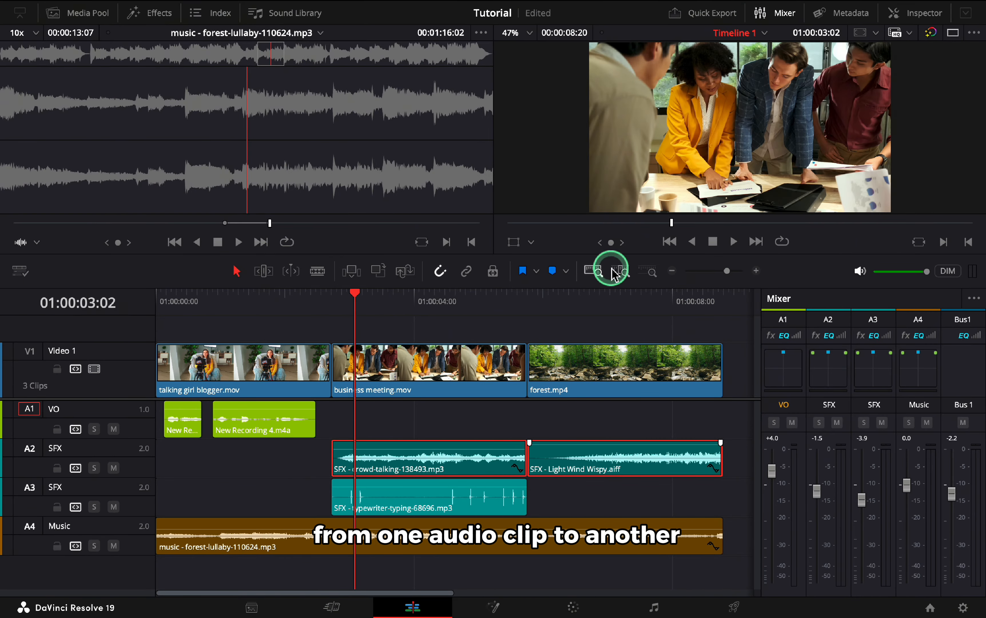
click(622, 272)
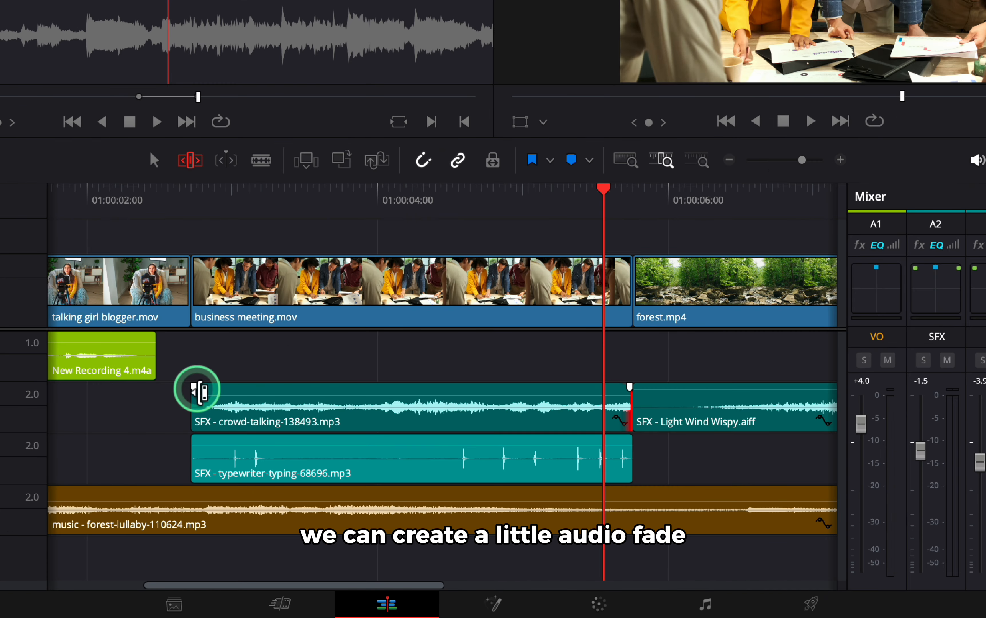
drag(194, 388, 241, 390)
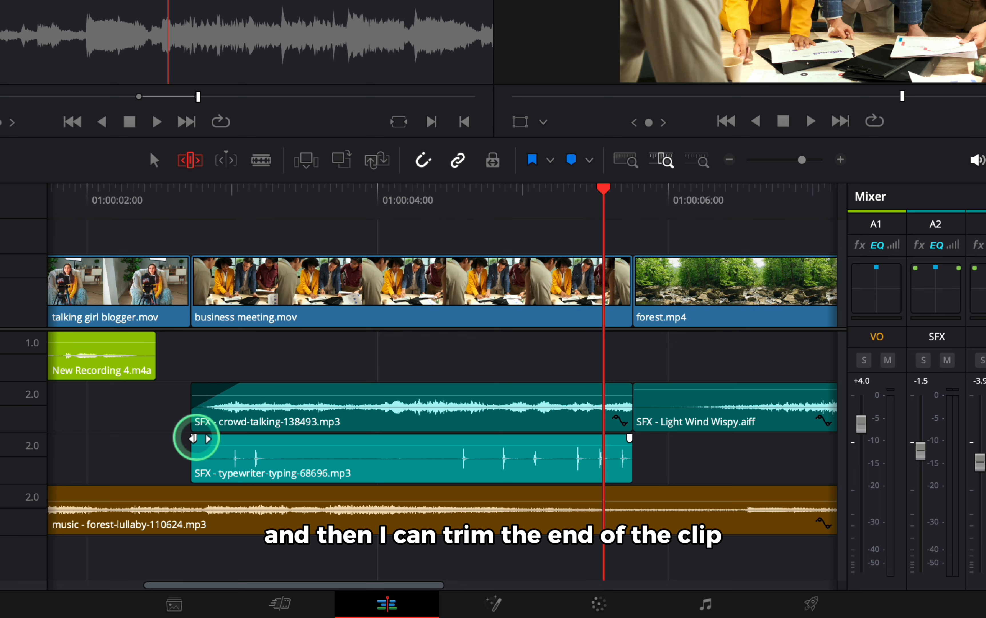
drag(197, 438, 240, 438)
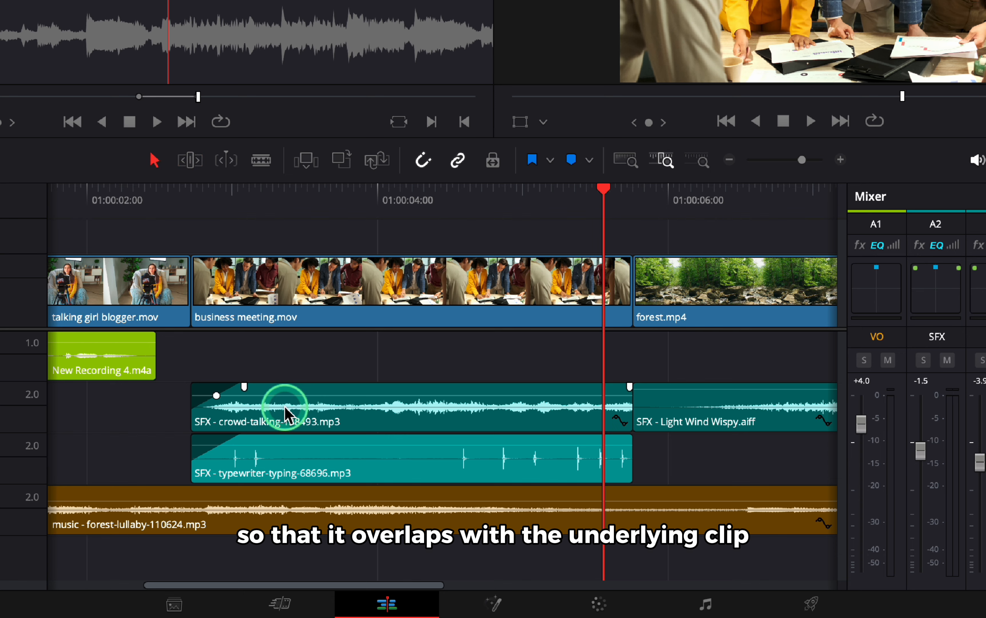
Move the crowd-talking and typewriter-typing clips slightly earlier on the timeline.
drag(286, 413, 268, 429)
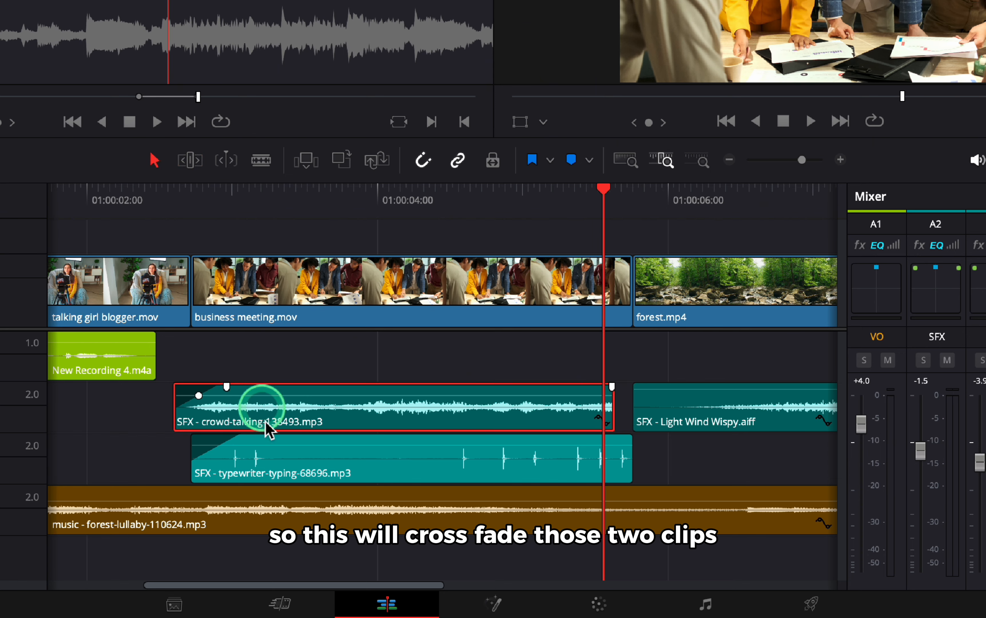
drag(333, 463, 316, 461)
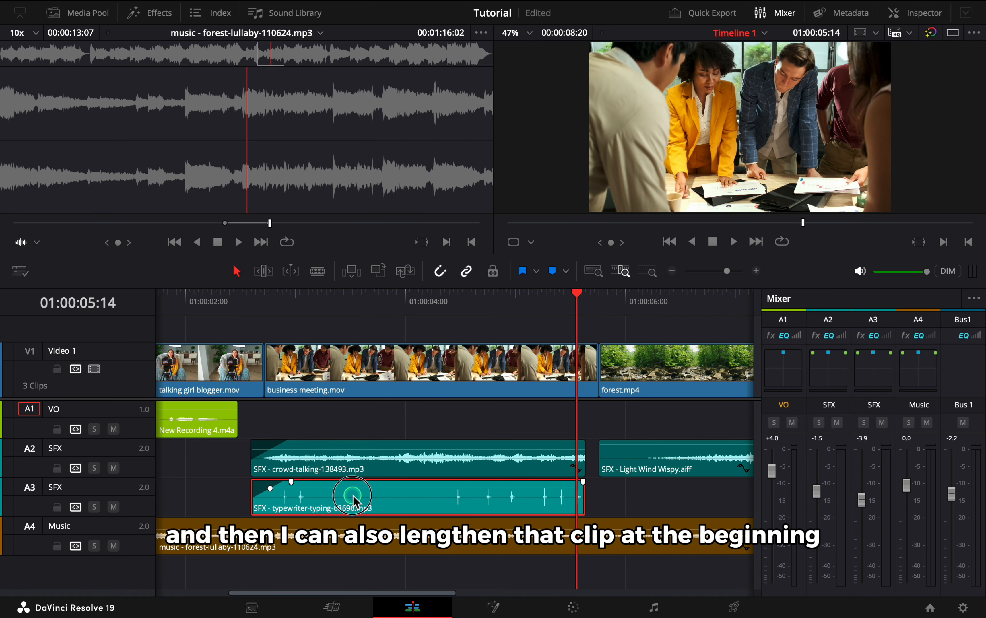
drag(354, 497, 347, 497)
Add fade-outs at the ends of the typewriter-typing and crowd-talking clips.
scroll(348, 498, right, 3)
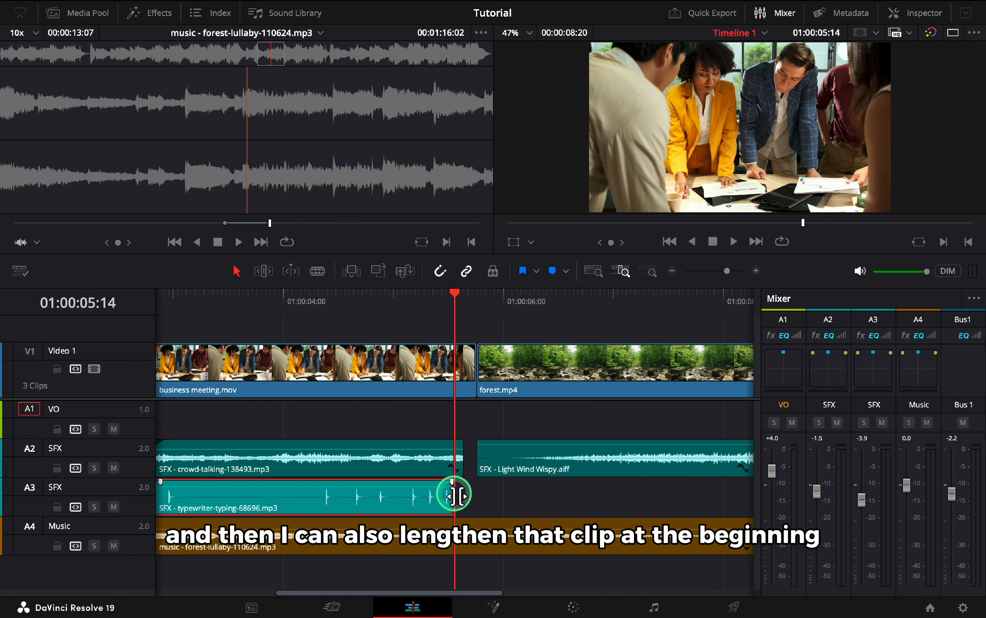
mouse_move(454, 495)
mouse_down()
mouse_move(501, 492)
mouse_move(444, 486)
mouse_up()
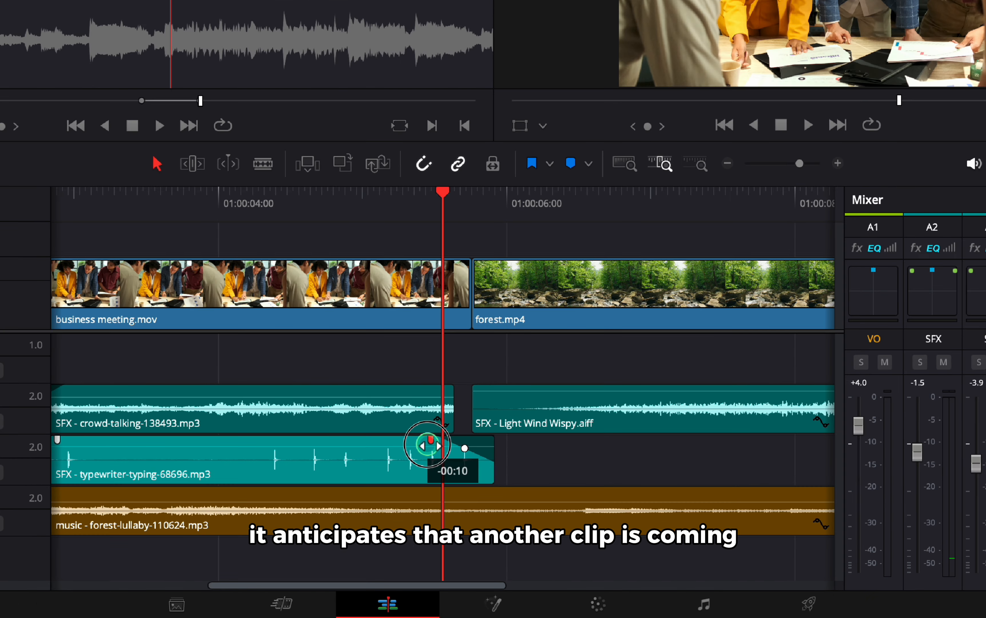
drag(427, 445, 418, 449)
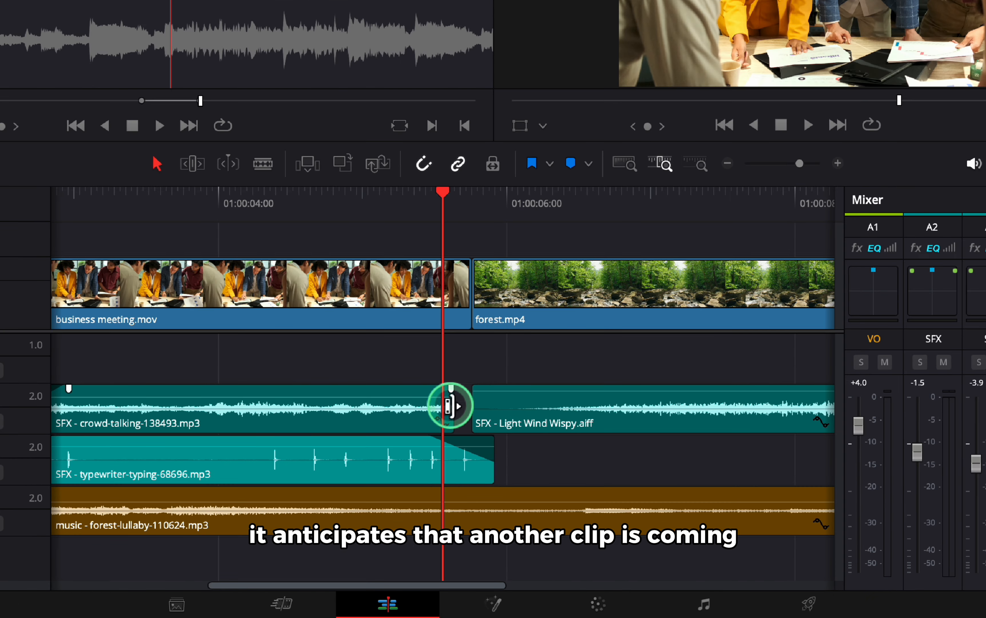
Overlap the crowd-talking clip's end with the Light Wind Wispy clip and fade between them to crossfade the two clips.
drag(448, 392, 522, 390)
scroll(521, 390, right, 5)
scroll(522, 392, right, 1)
drag(685, 389, 631, 391)
scroll(632, 391, left, 10)
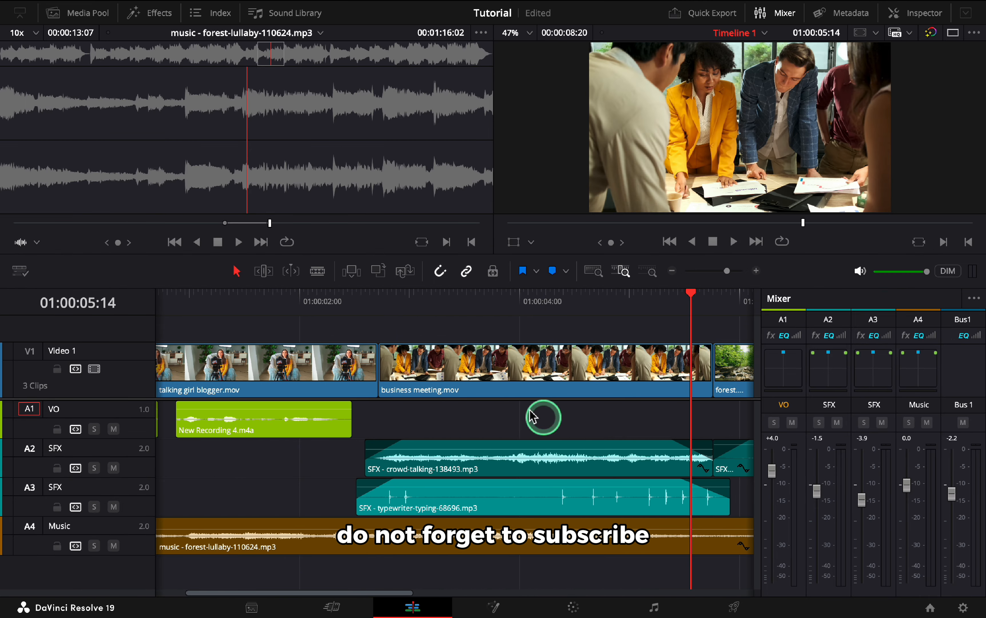
Play the timeline from the start to review the fades.
click(280, 303)
key(space)
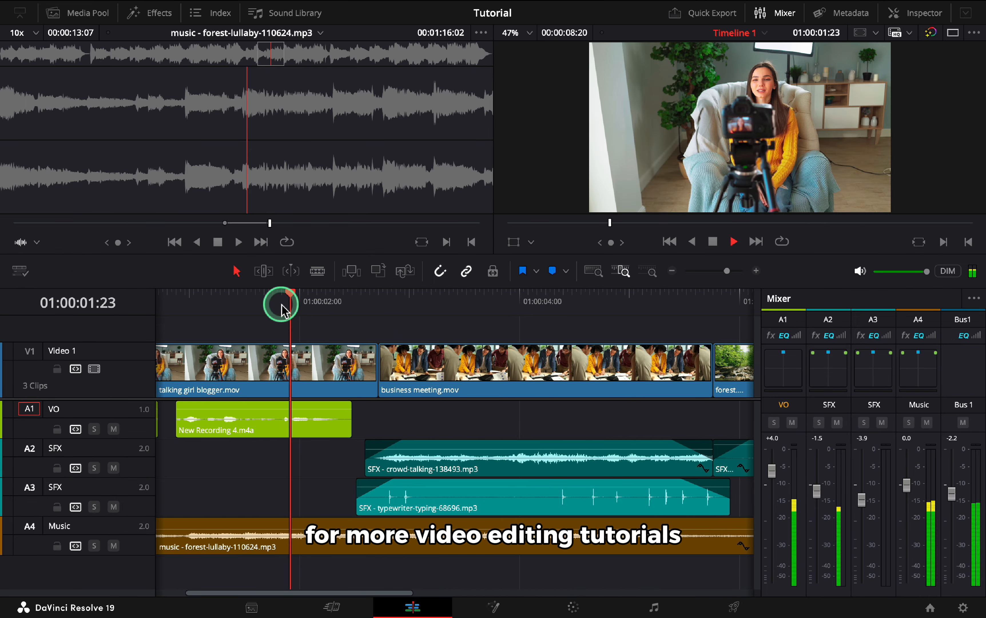